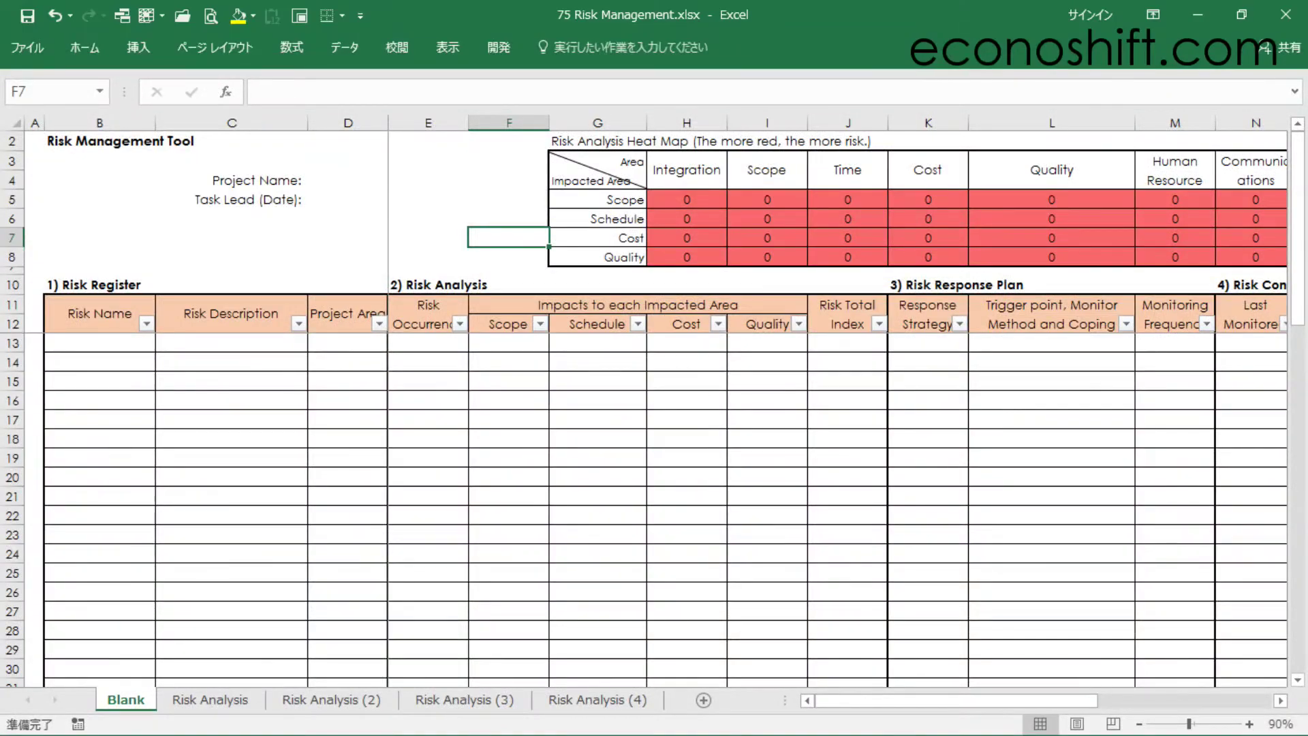
# - Review the heat map's project area headings and the Risk Name and Risk Description columns of the blank register
pyautogui.click(428, 256)
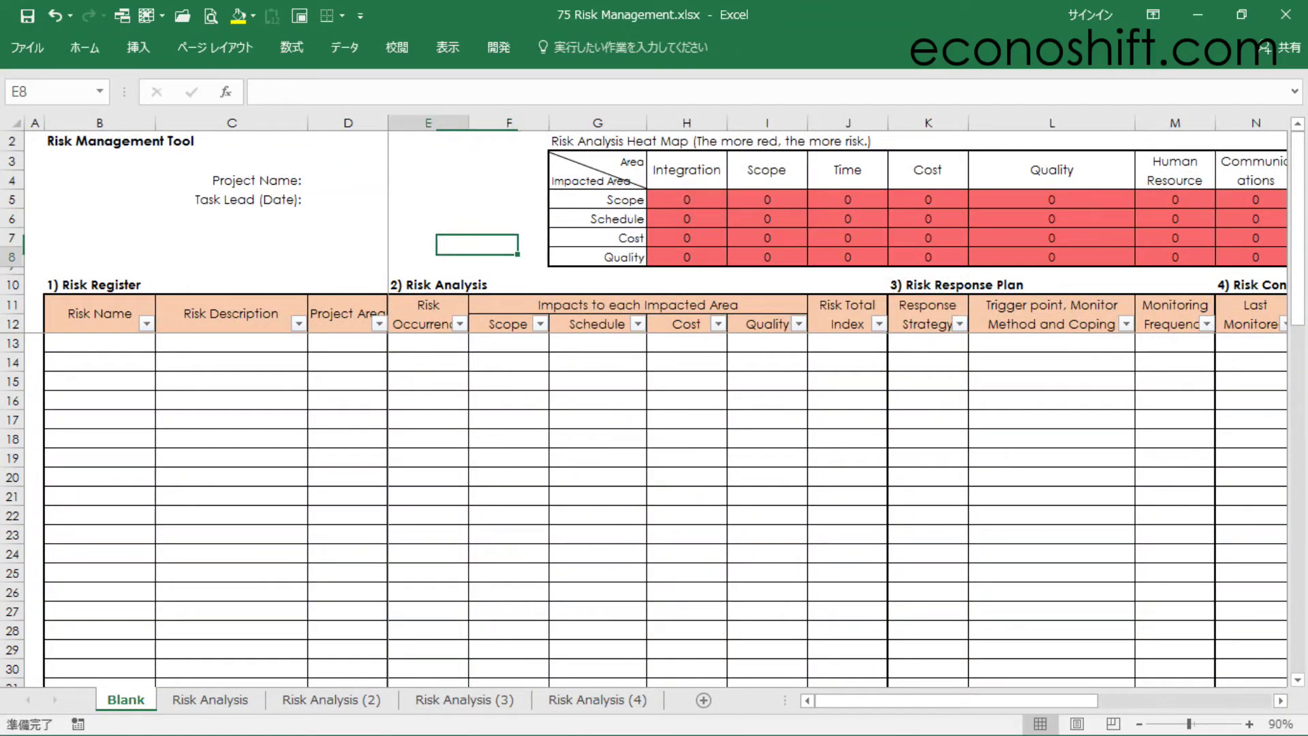
pyautogui.moveTo(687, 170); pyautogui.dragTo(1277, 179)
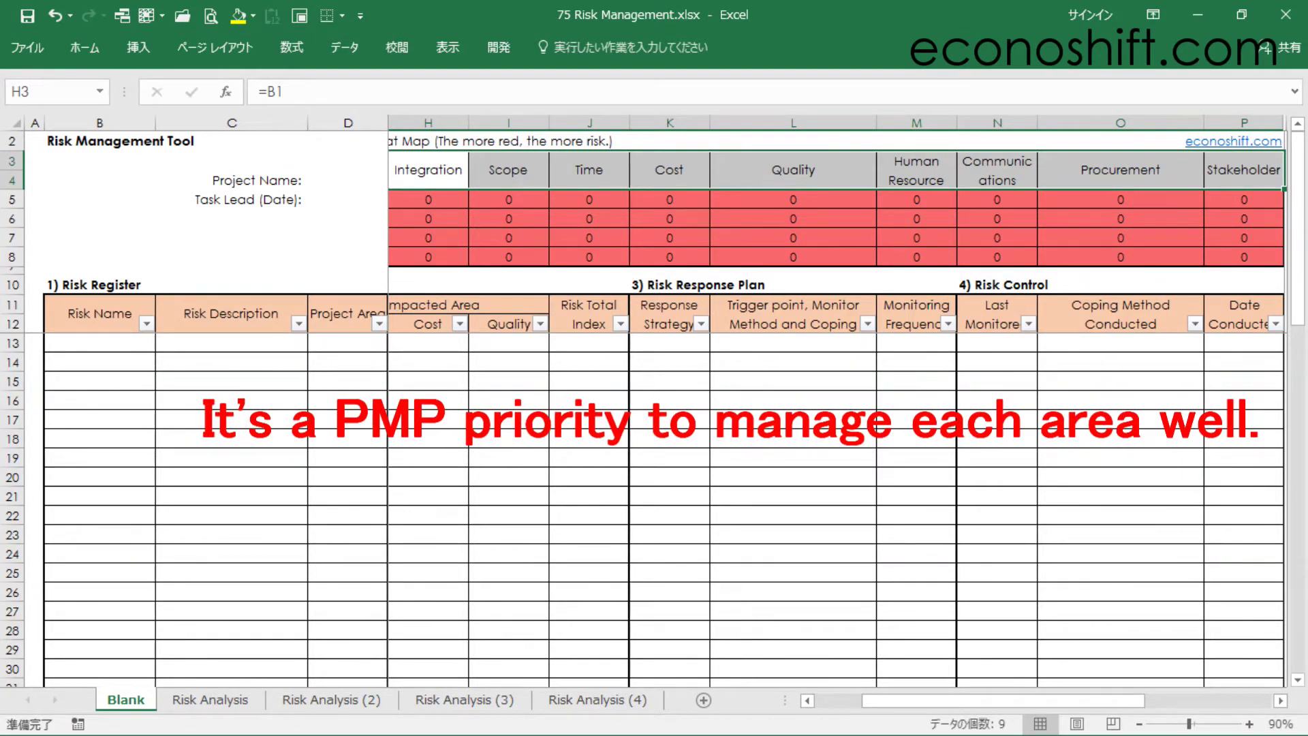
pyautogui.hscroll(-3, 836, 408)
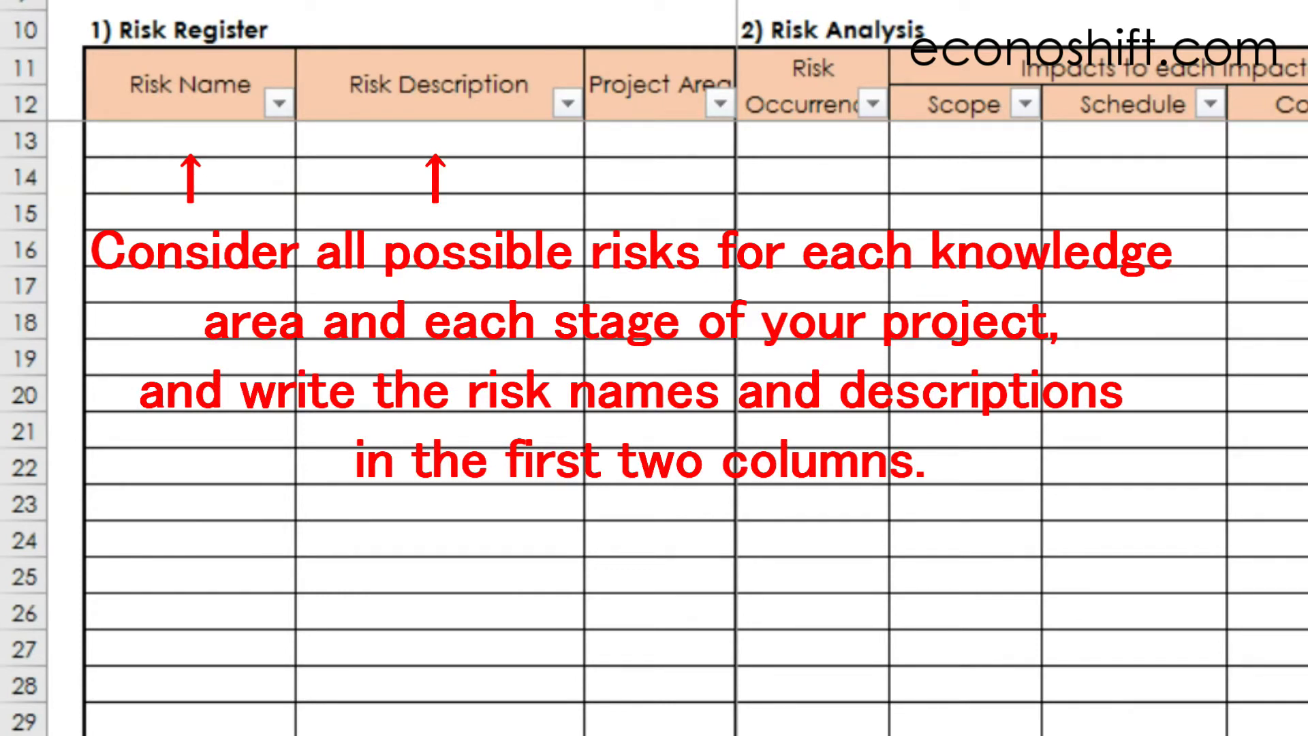
pyautogui.moveTo(191, 85); pyautogui.dragTo(190, 614)
pyautogui.moveTo(438, 85); pyautogui.dragTo(438, 613)
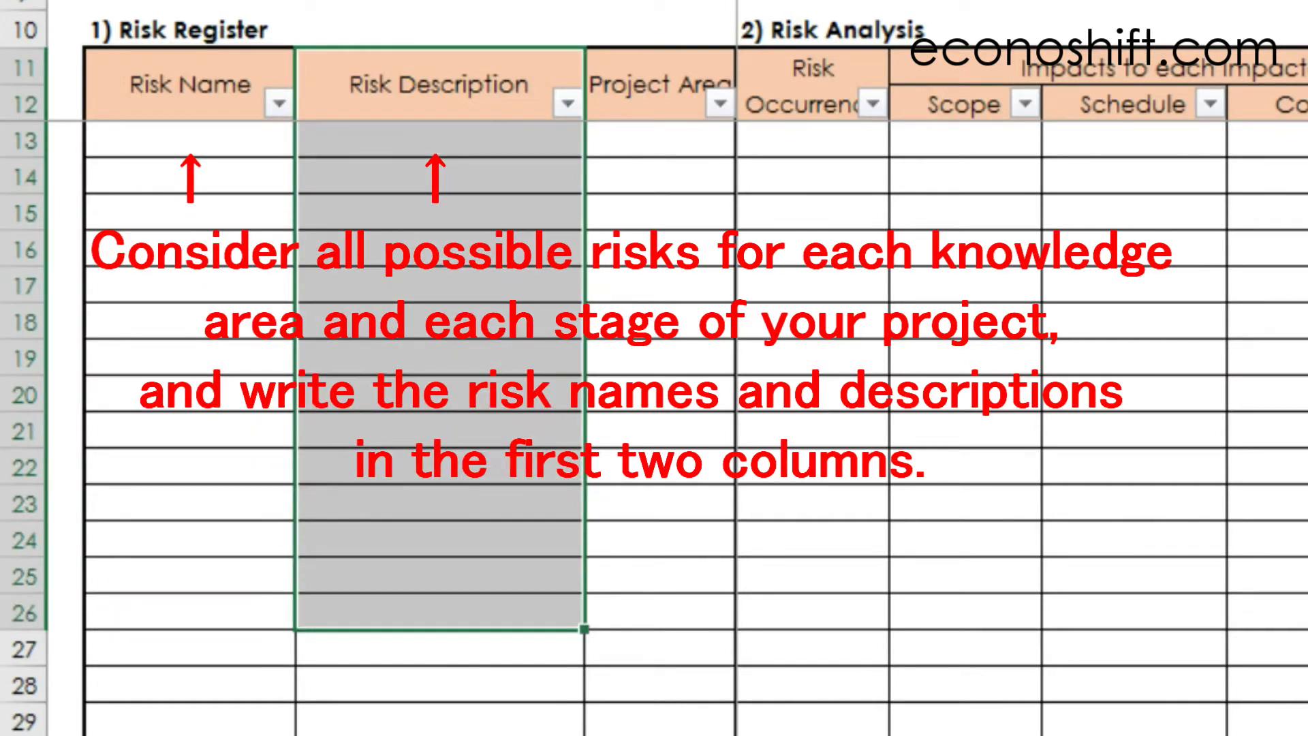
# - Choose a project area from the list for the first risk in cell D13
pyautogui.click(659, 140)
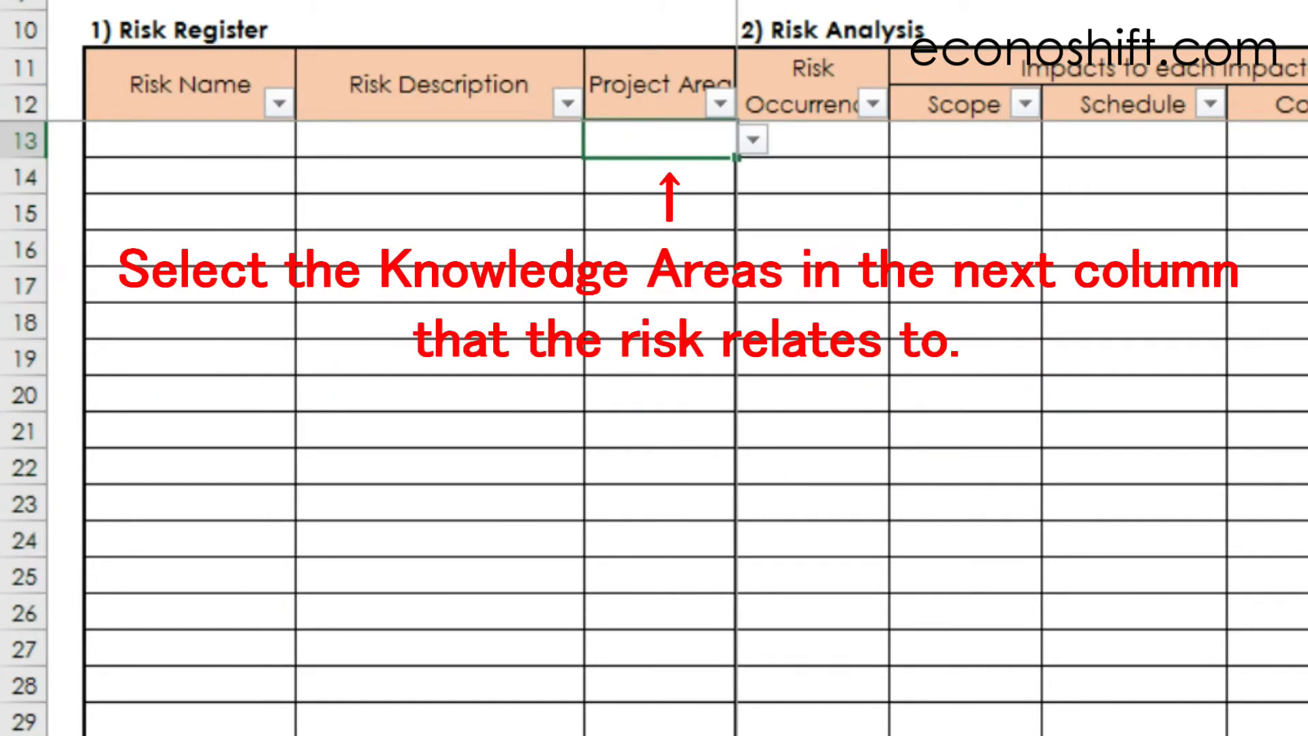
pyautogui.click(752, 140)
pyautogui.click(656, 247)
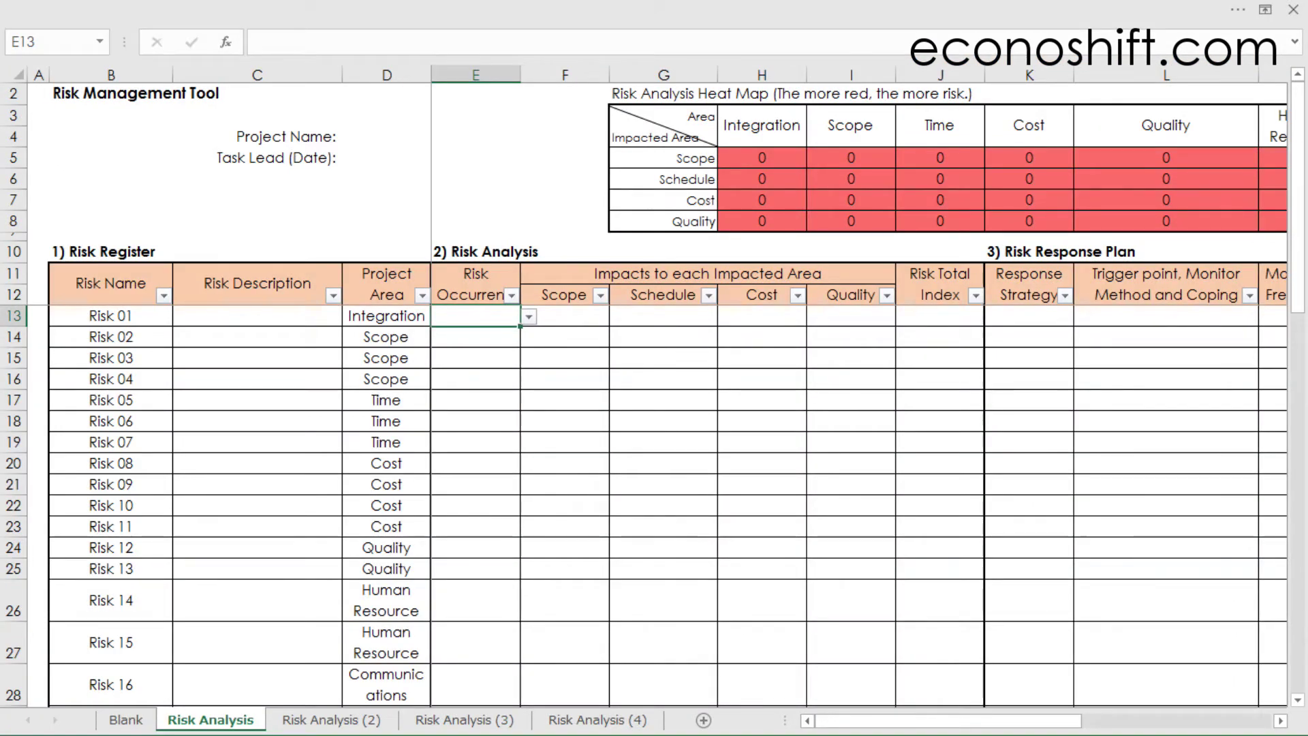
# - In the Risk Analysis section, enter a risk occurrence of 5 for Risk 01 and 1 for Risk 02
pyautogui.click(475, 252)
pyautogui.hotkey('shift', 'Right')
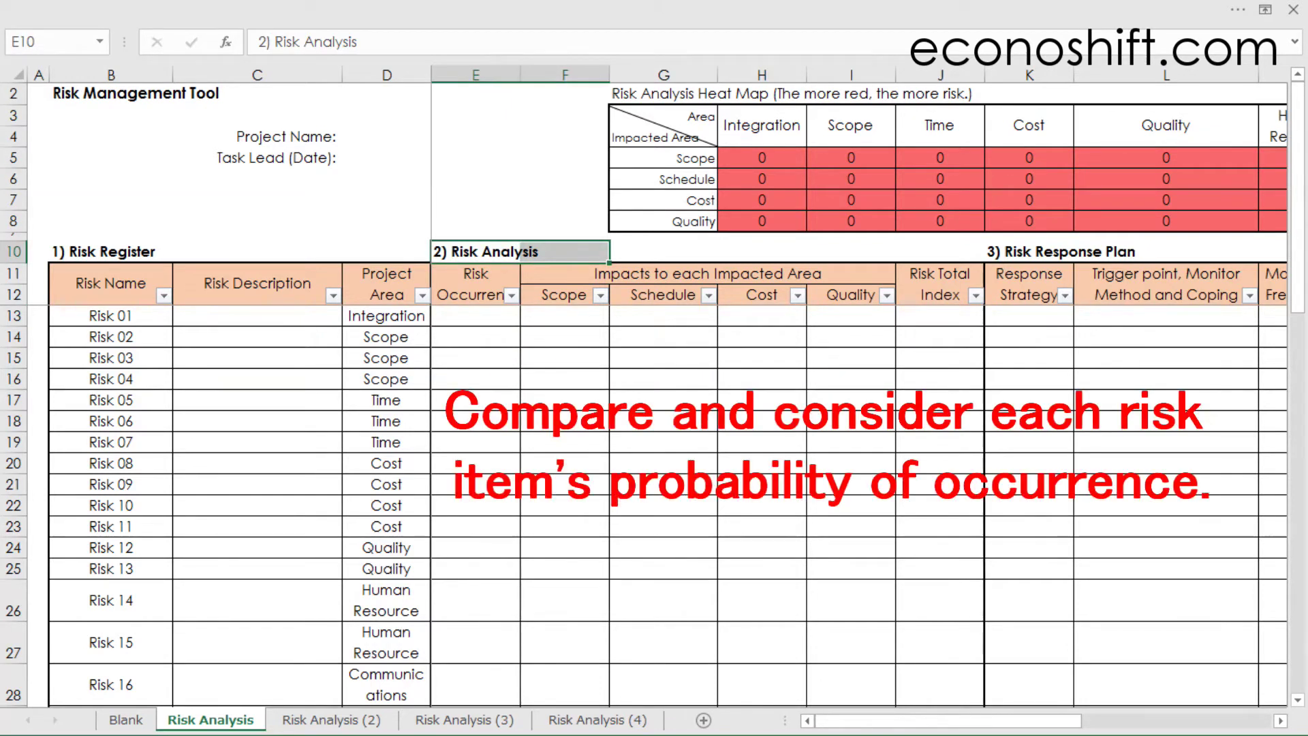
pyautogui.press('Down')
pyautogui.moveTo(476, 283); pyautogui.dragTo(475, 647)
pyautogui.moveTo(477, 603); pyautogui.dragTo(477, 643)
pyautogui.click(475, 316)
pyautogui.write('5')
pyautogui.press('Return')
pyautogui.write('1')
pyautogui.press('Return')
pyautogui.press('Return')
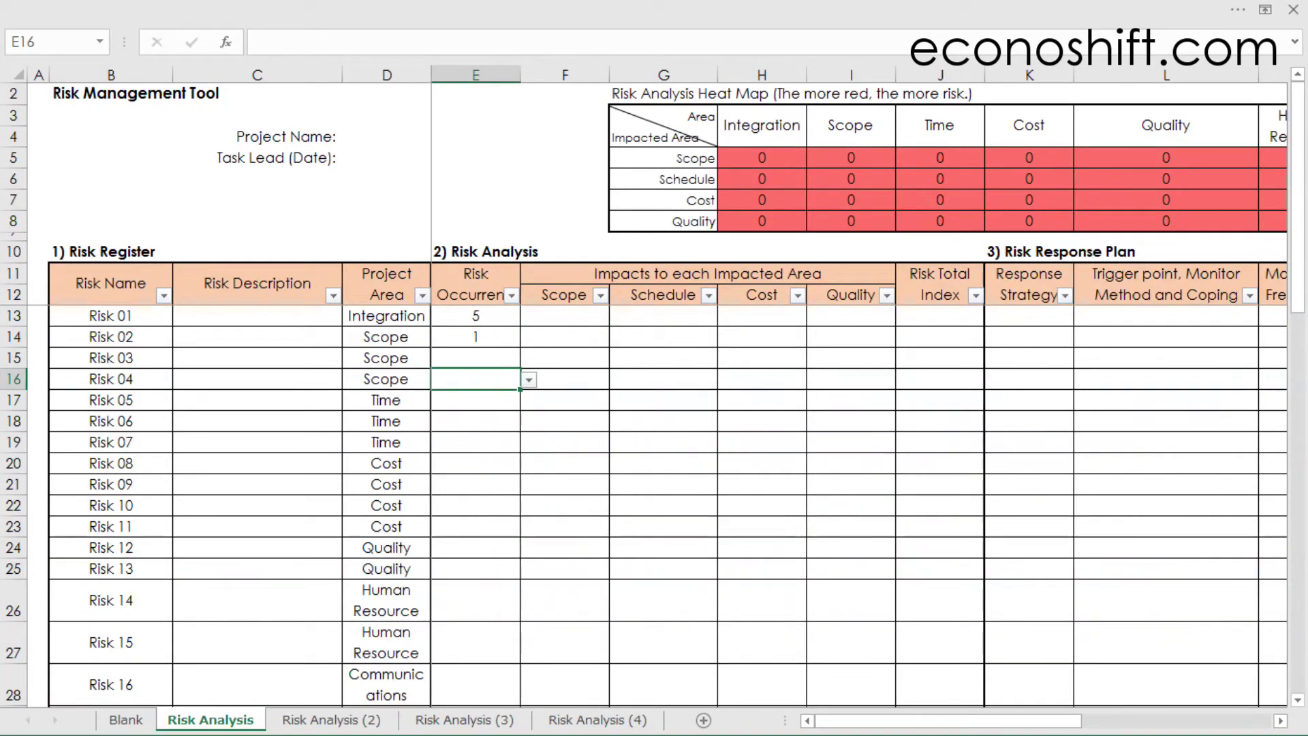
# - On the Risk Analysis (2) sheet, rate Risk 01's impact as 3 on Scope and 1 on Schedule
pyautogui.click(331, 720)
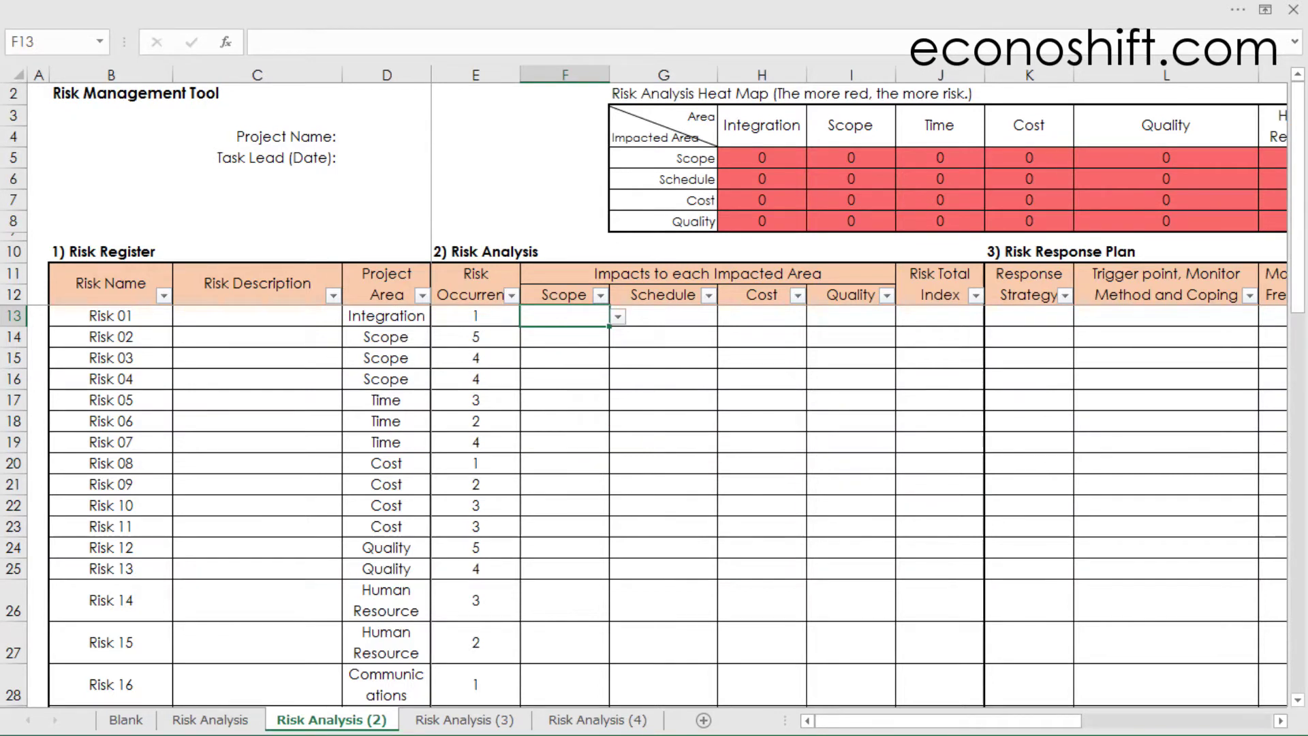
pyautogui.moveTo(564, 295); pyautogui.dragTo(852, 294)
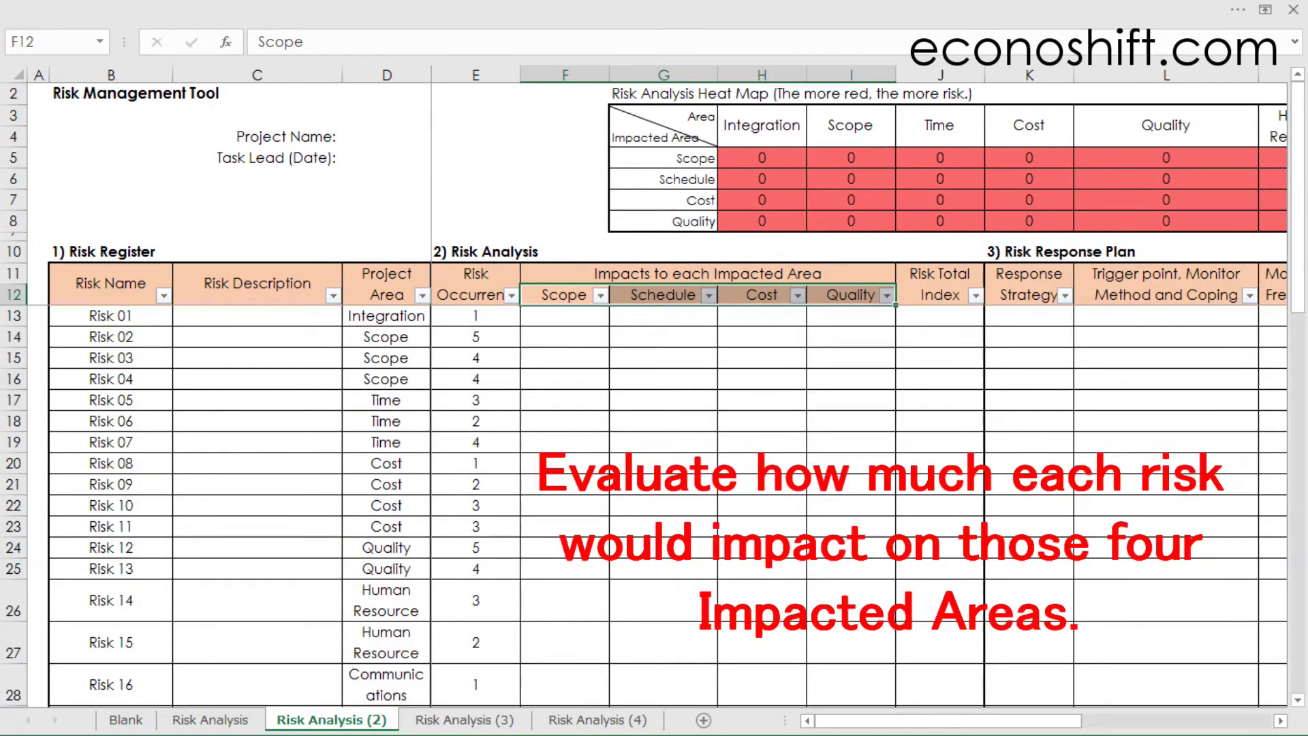
pyautogui.click(564, 315)
pyautogui.write('3')
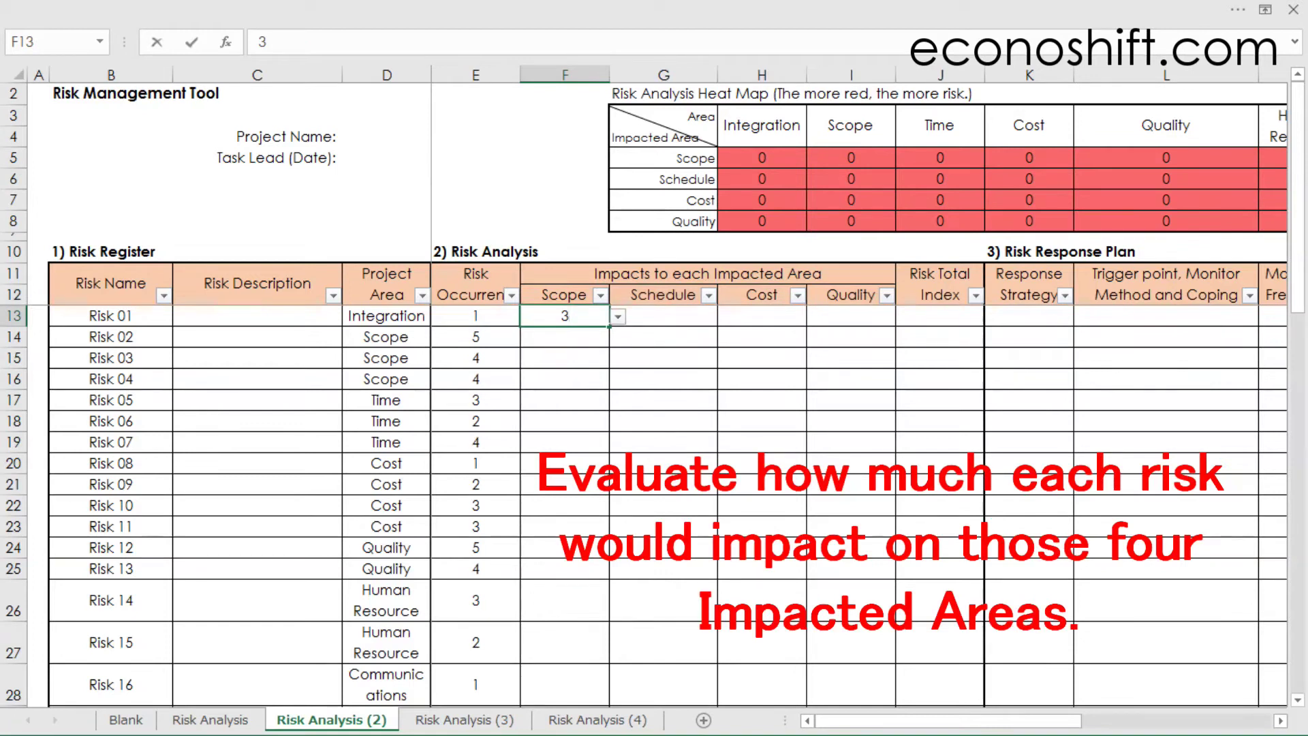
pyautogui.click(663, 315)
pyautogui.write('1')
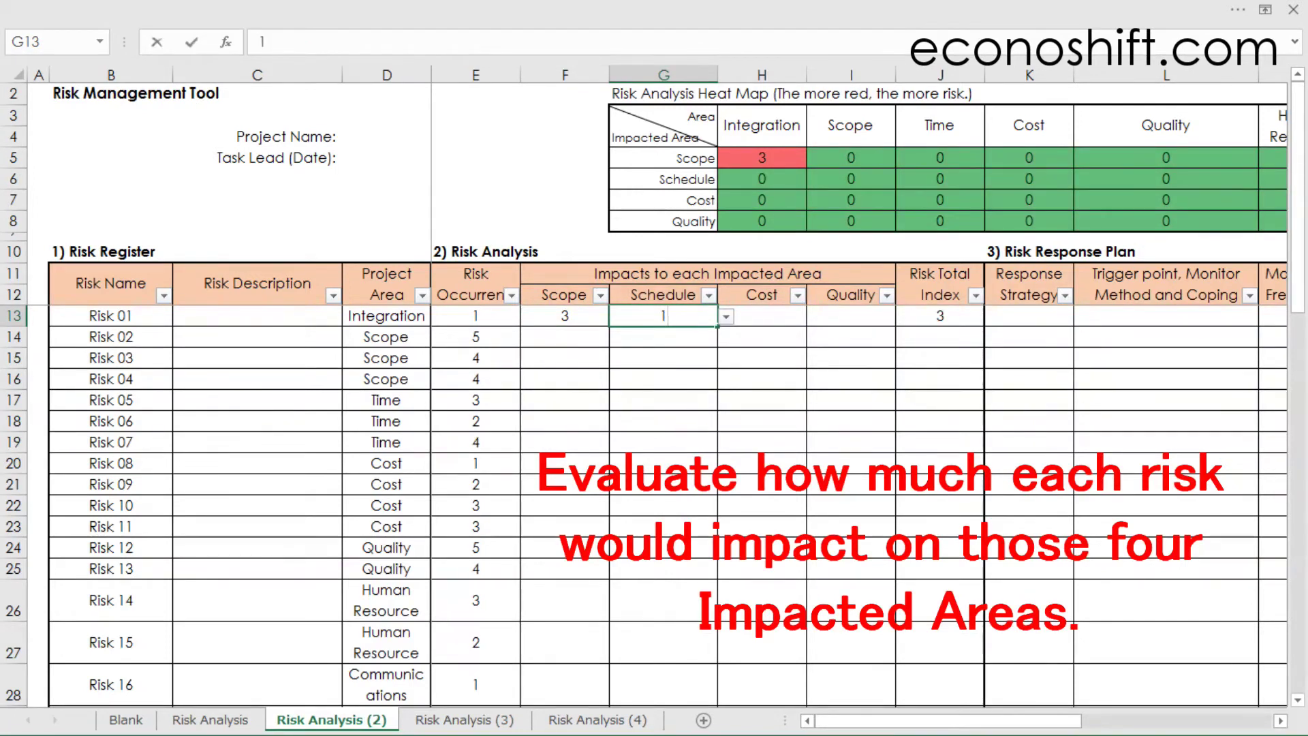
# - Enter a Cost impact of 2 for Risk 02, and impacts of 2 on Schedule and 4 on Quality for Risk 03
pyautogui.click(761, 336)
pyautogui.write('2')
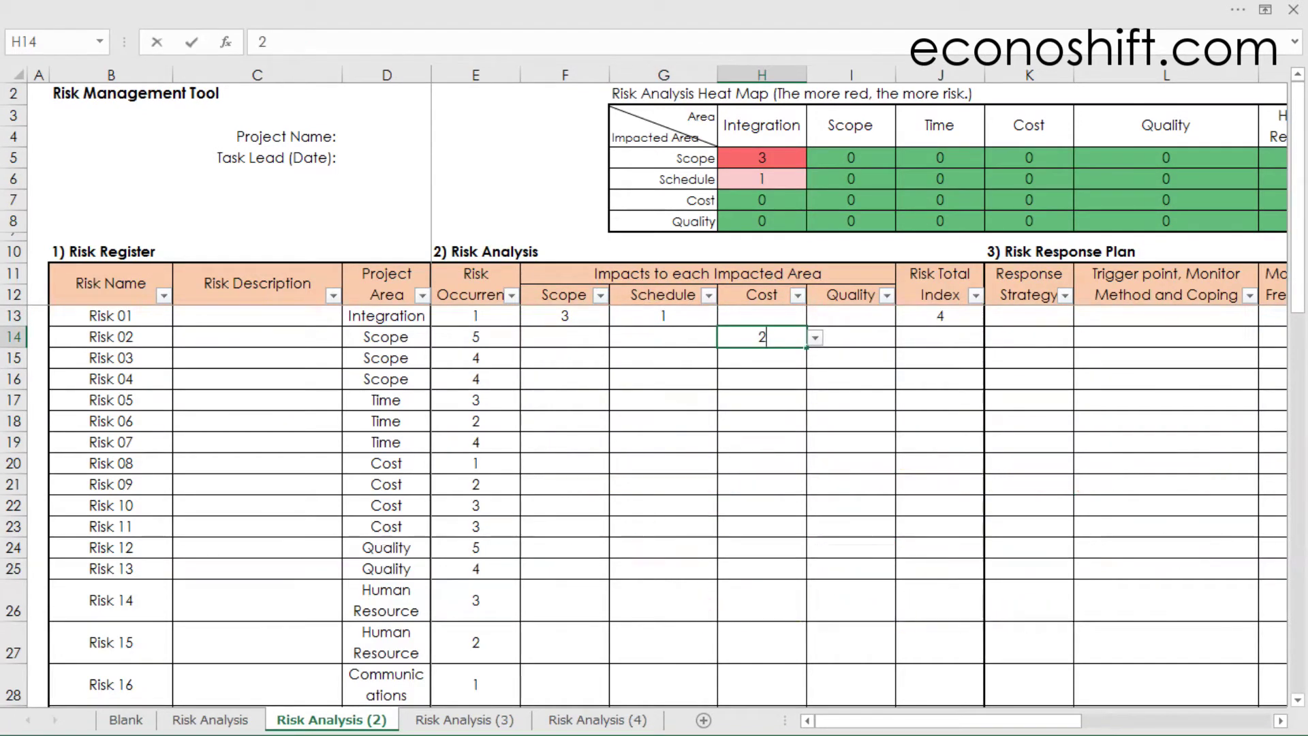
pyautogui.click(663, 358)
pyautogui.write('2')
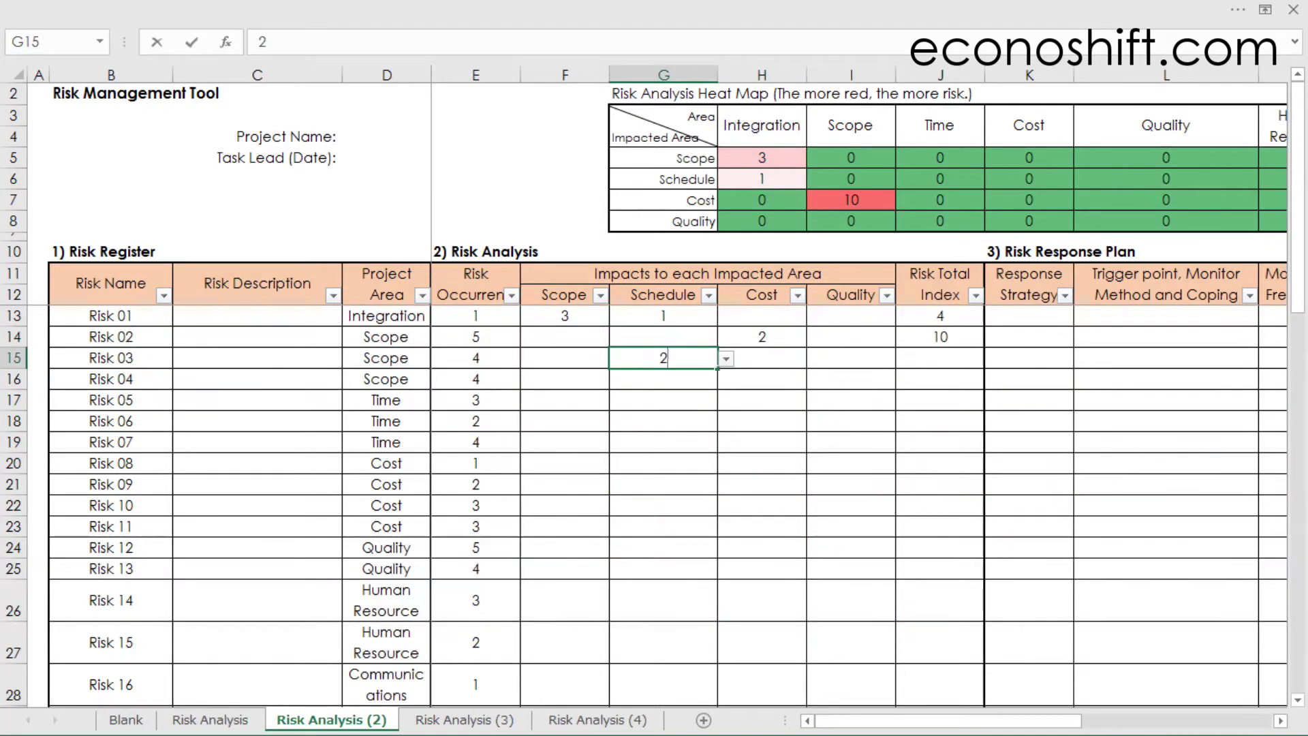
pyautogui.press('Tab')
pyautogui.press('Tab')
pyautogui.write('4')
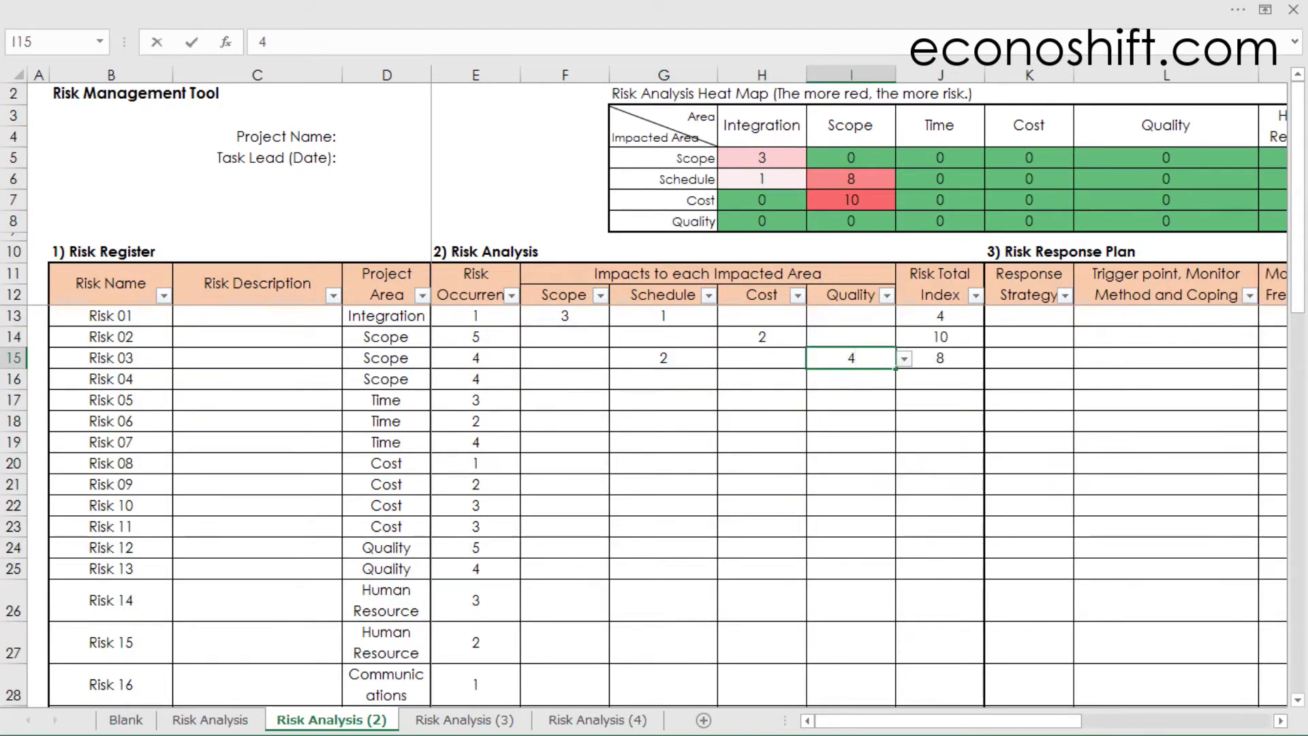
# - Rate Risk 04's impact as 1 on Scope and 2 on Cost
pyautogui.press('Return')
pyautogui.write('1')
pyautogui.press('Tab')
pyautogui.press('Tab')
pyautogui.write('2')
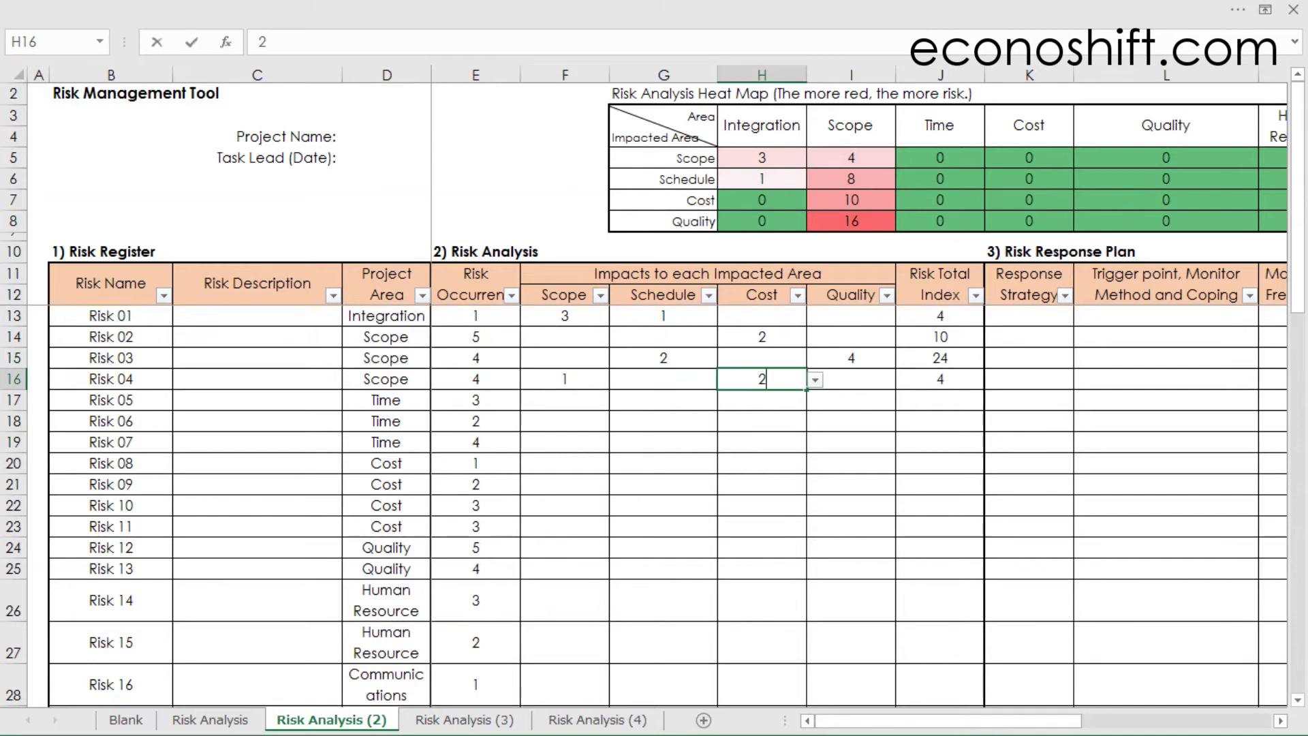
pyautogui.press('Down')
pyautogui.press('Down')
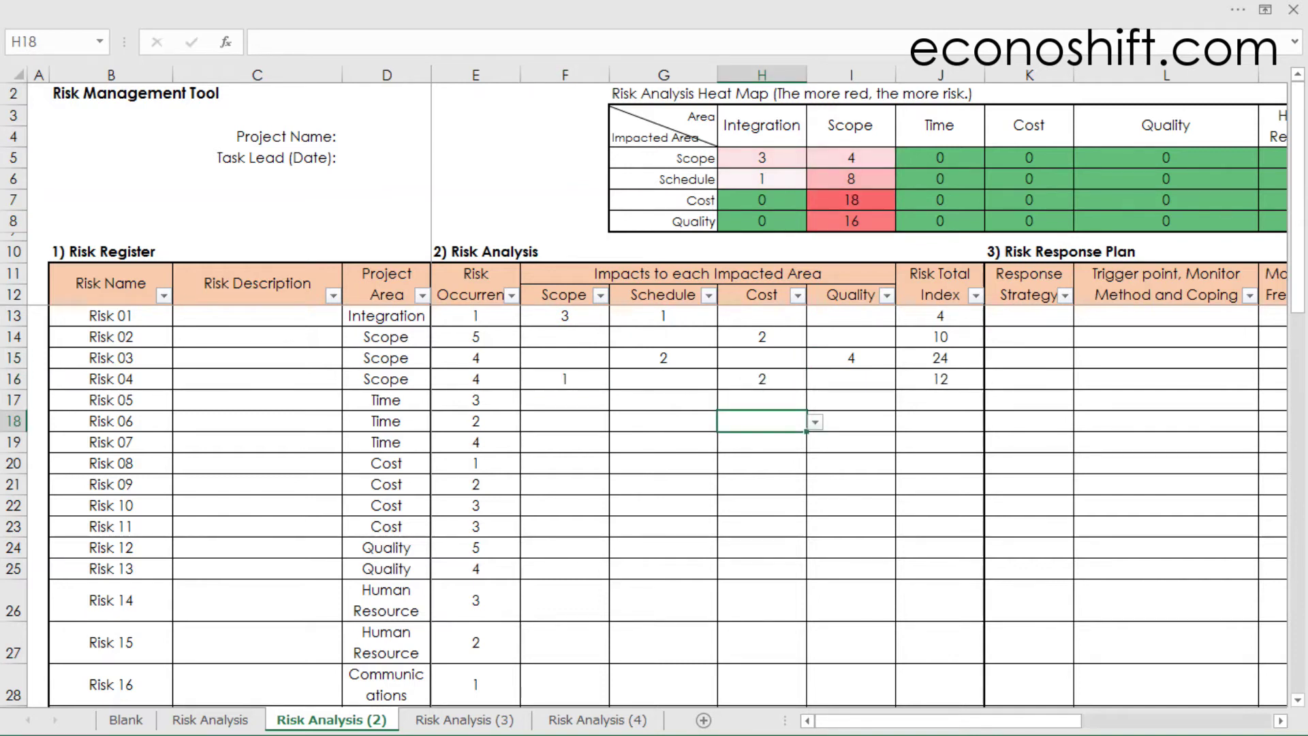
# - On the Risk Analysis (3) sheet, examine the Risk Total Index column against the impact and occurrence ratings of Risk 01 and Risk 02
pyautogui.click(464, 720)
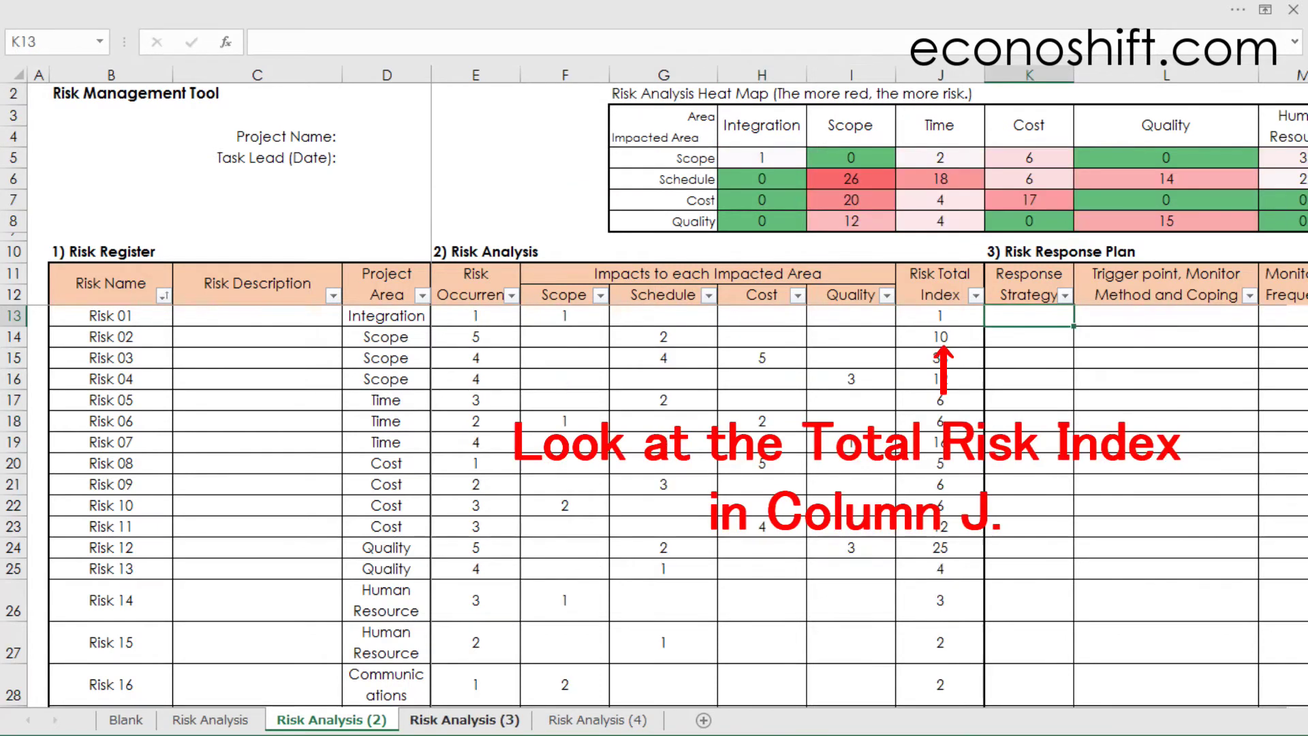
pyautogui.moveTo(940, 284); pyautogui.dragTo(940, 698)
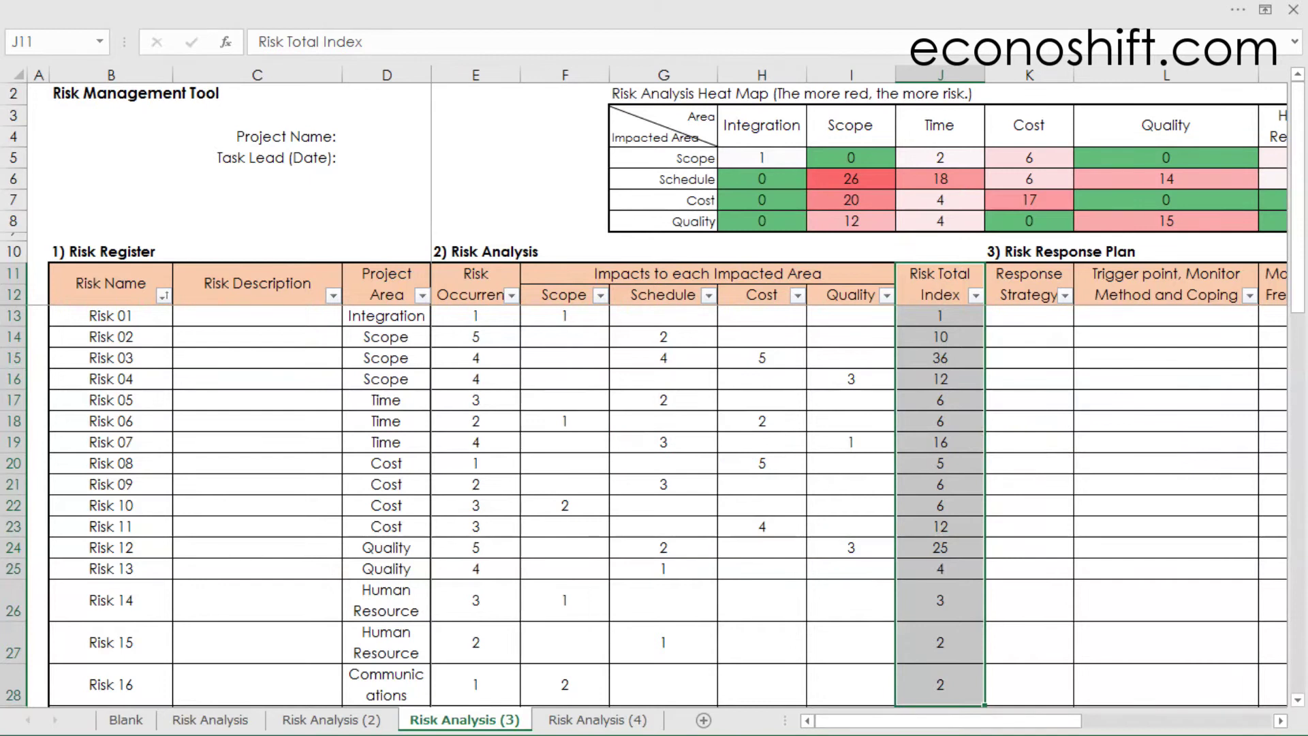
pyautogui.click(940, 284)
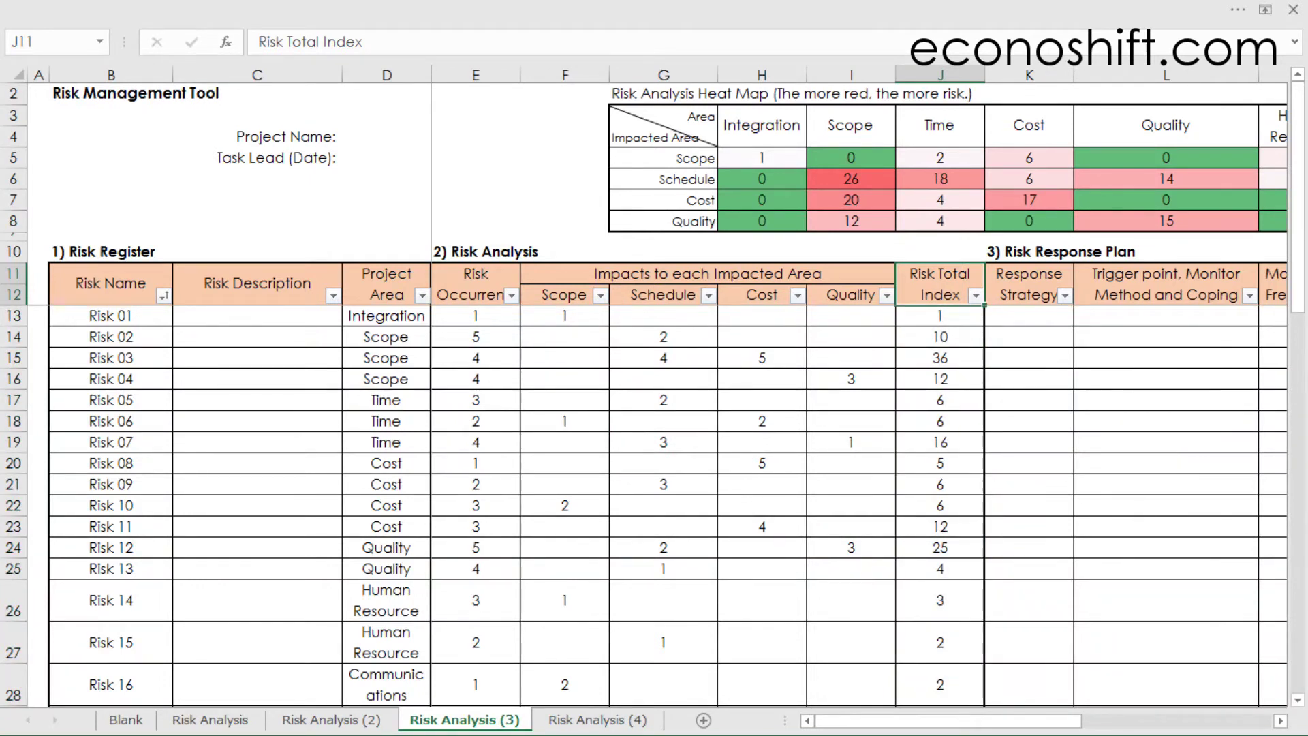
pyautogui.moveTo(565, 316); pyautogui.dragTo(851, 316)
pyautogui.click(475, 315)
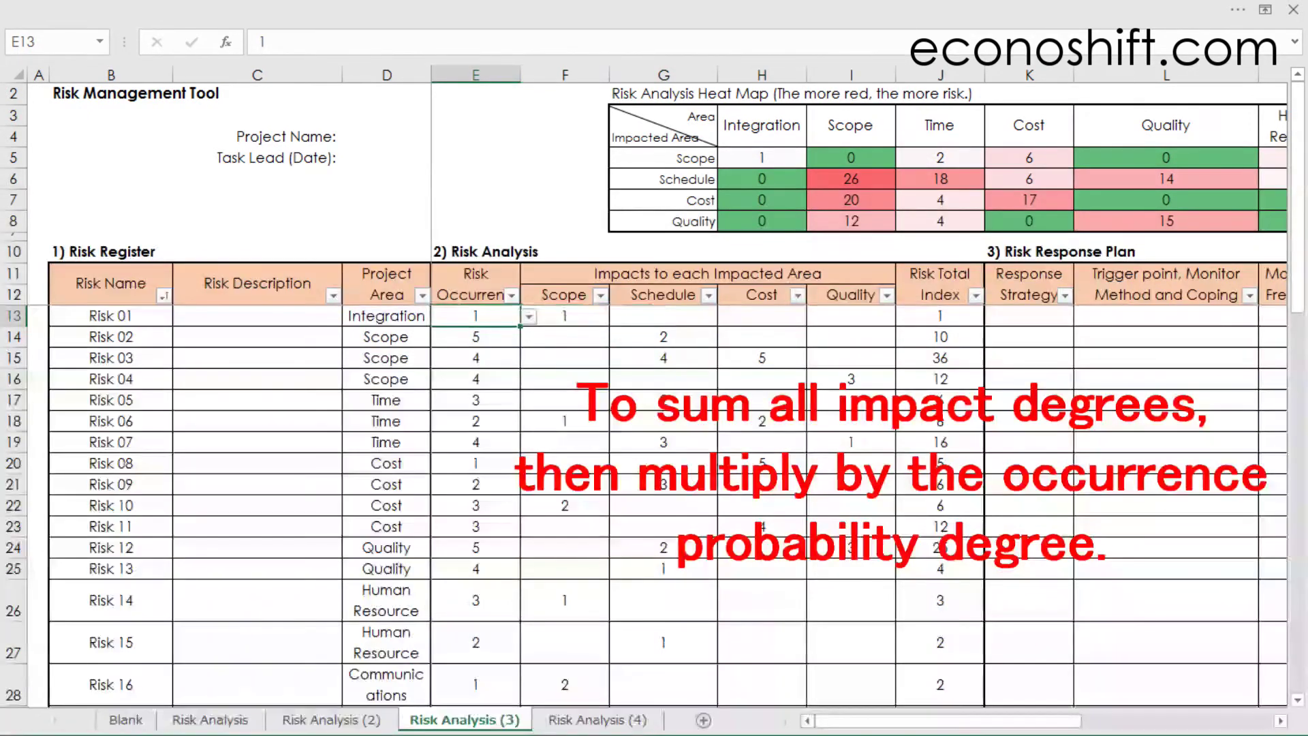
pyautogui.moveTo(564, 337); pyautogui.dragTo(851, 337)
pyautogui.click(476, 336)
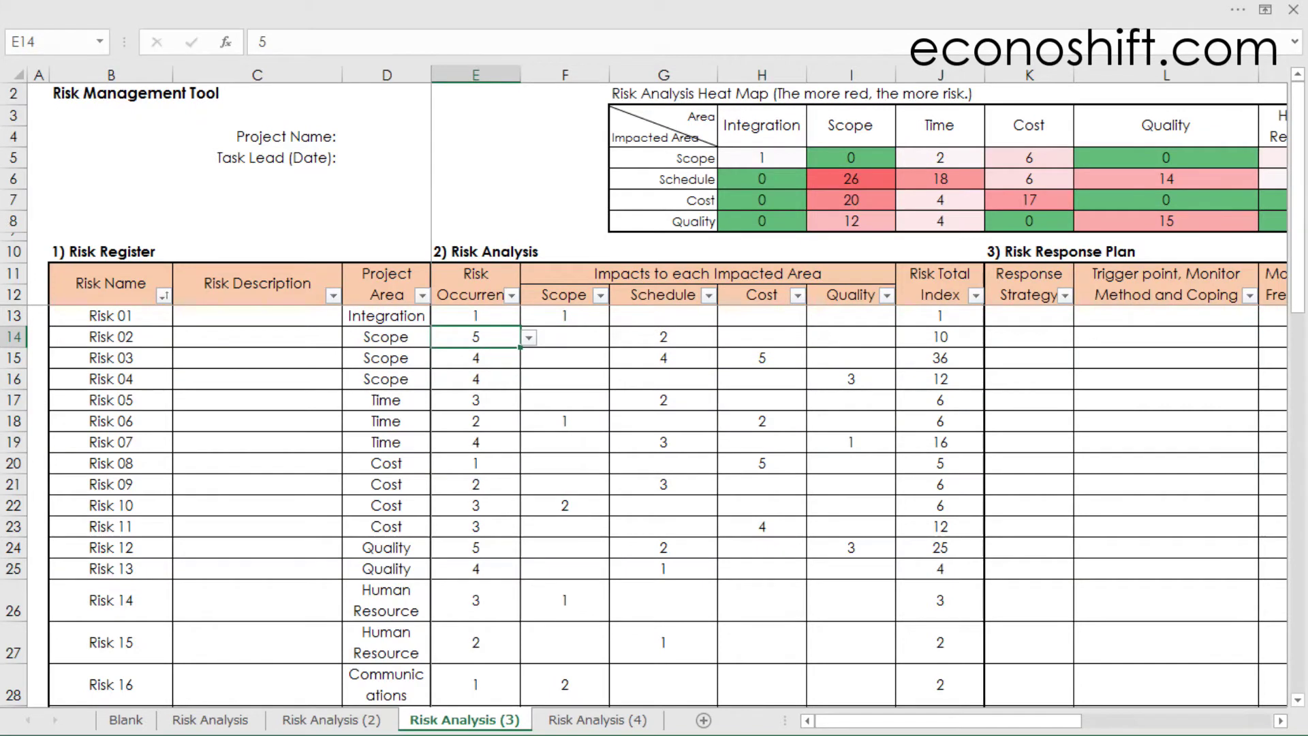
# - Sort the risk table by Risk Total Index in descending order
pyautogui.click(1029, 315)
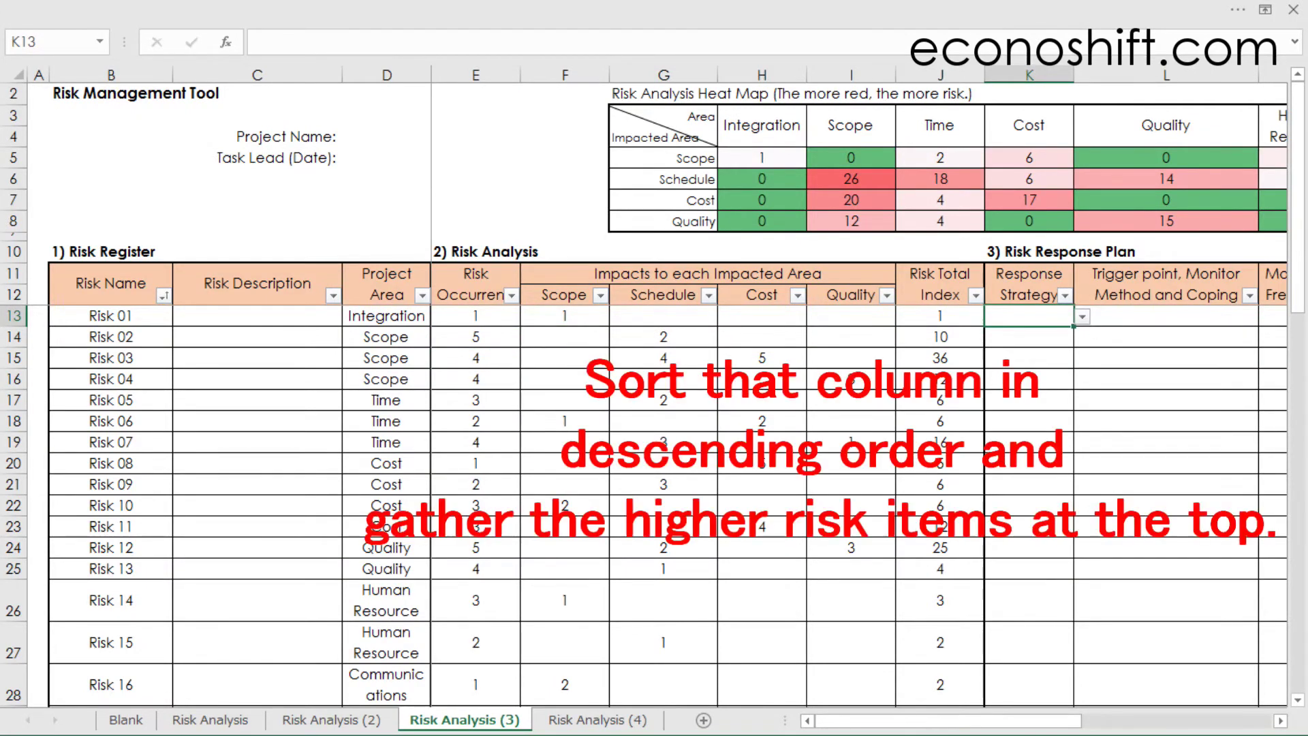
pyautogui.click(976, 295)
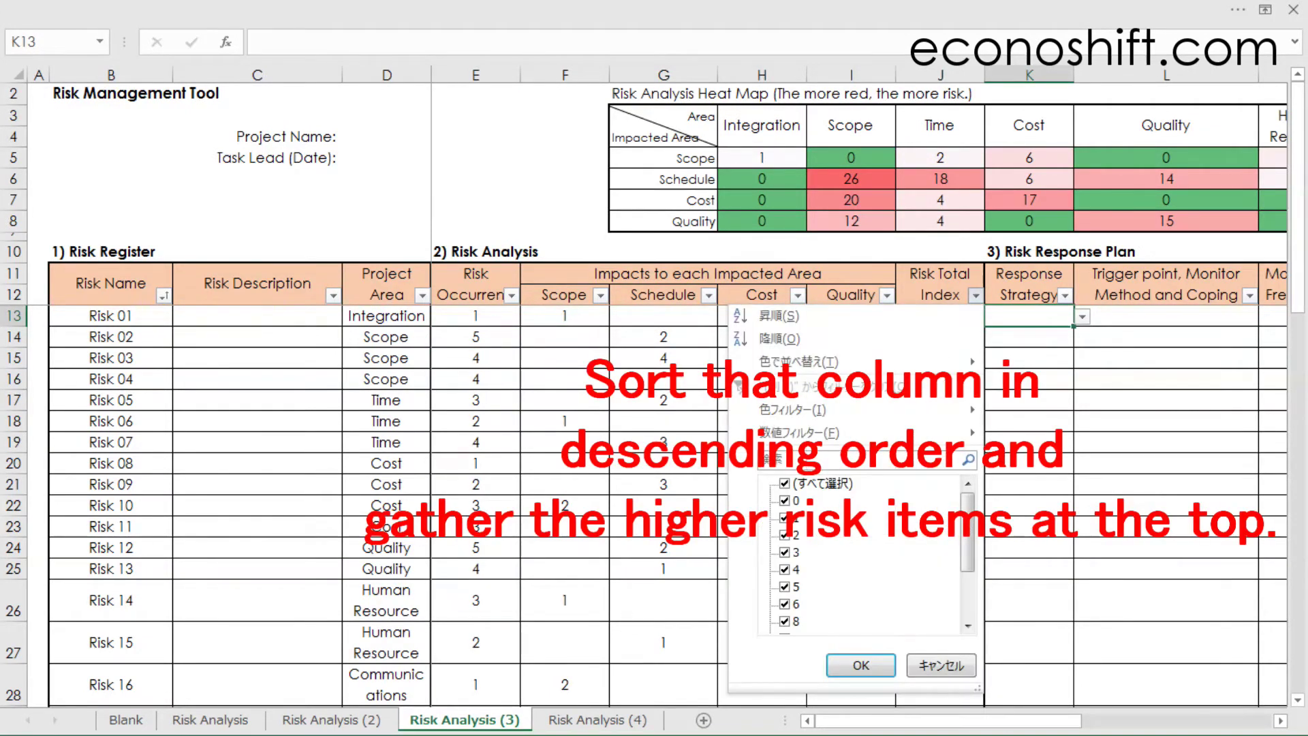
pyautogui.click(780, 338)
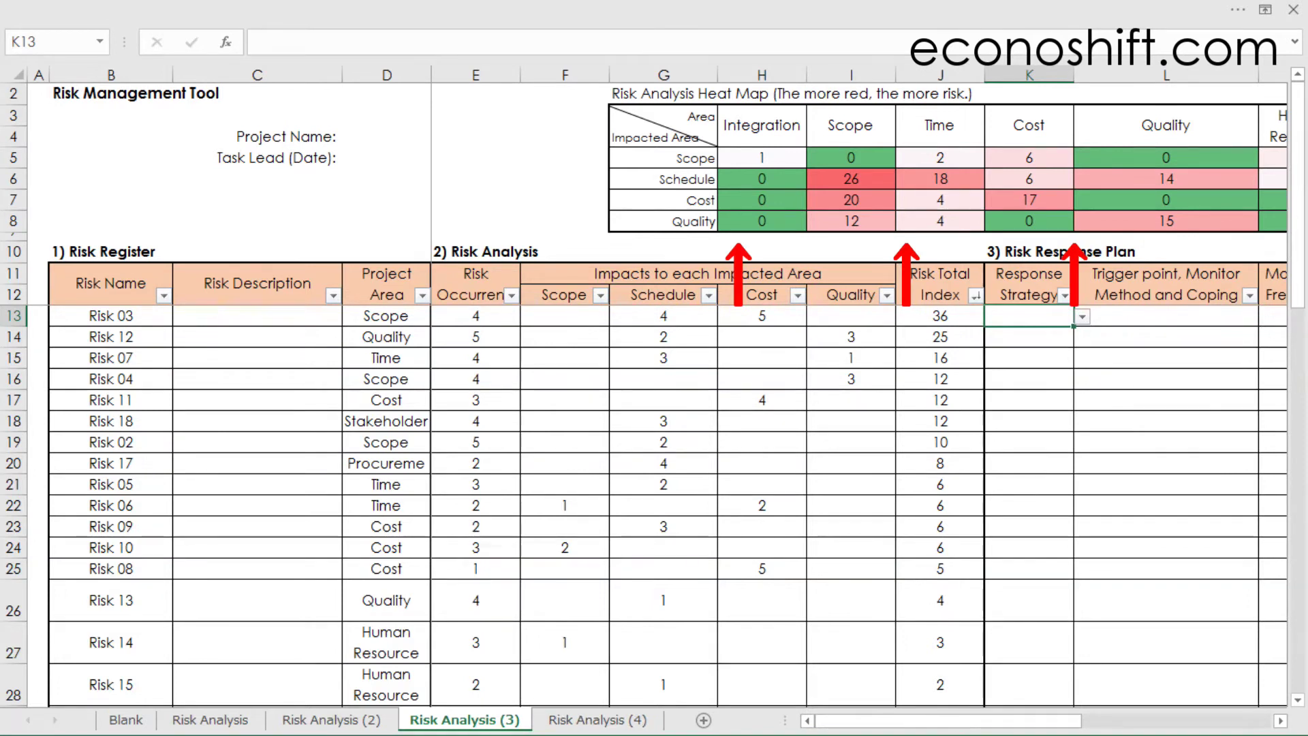
# - Examine the heat map's project areas, impacted areas and reddest cells for Scope, Time, Cost and Quality
pyautogui.moveTo(948, 720); pyautogui.dragTo(996, 720)
pyautogui.click(808, 720)
pyautogui.moveTo(583, 125); pyautogui.dragTo(1219, 125)
pyautogui.moveTo(485, 157); pyautogui.dragTo(485, 221)
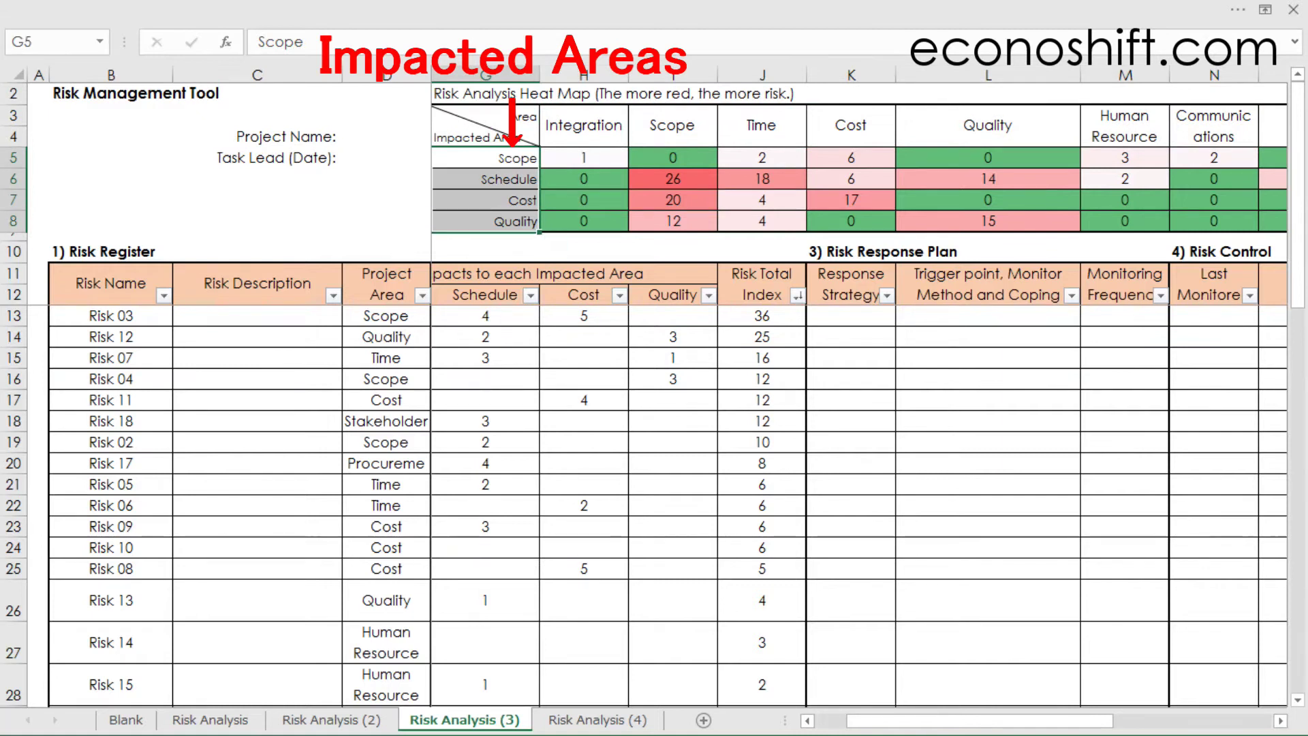
pyautogui.click(851, 358)
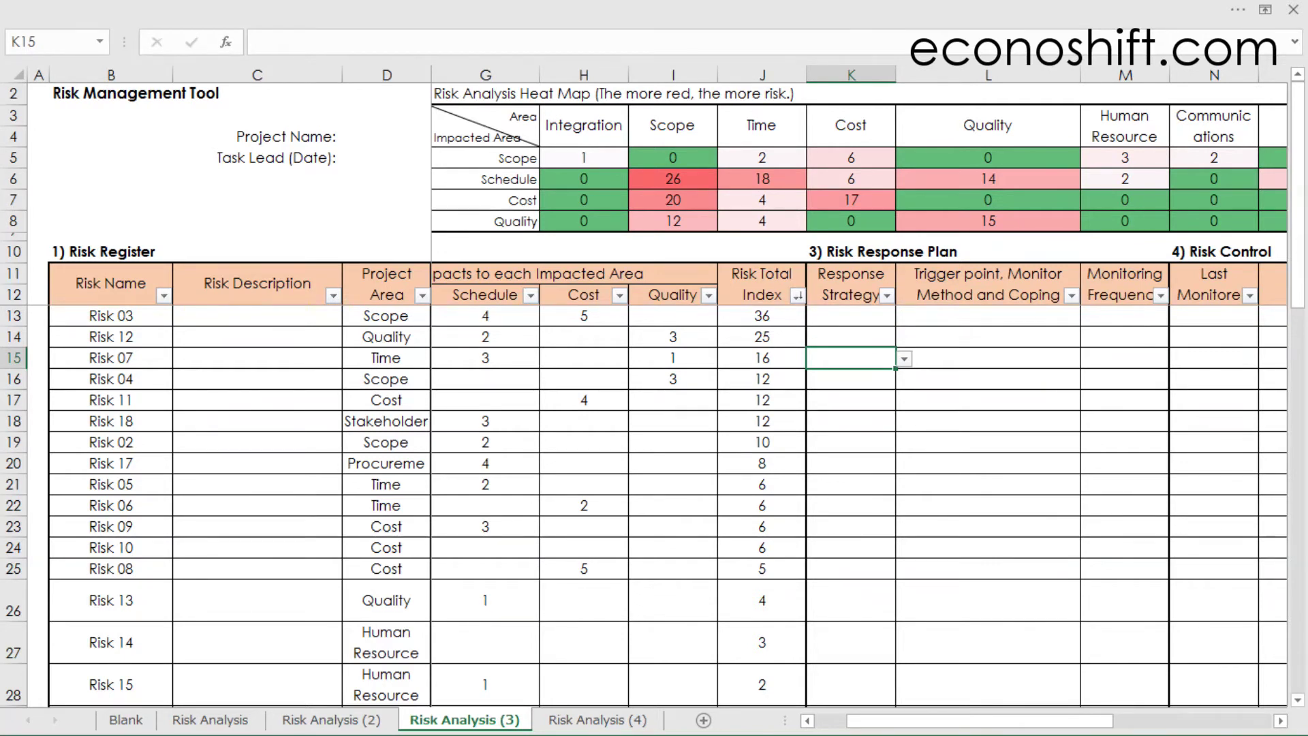
pyautogui.click(672, 199)
pyautogui.click(673, 221)
pyautogui.click(762, 179)
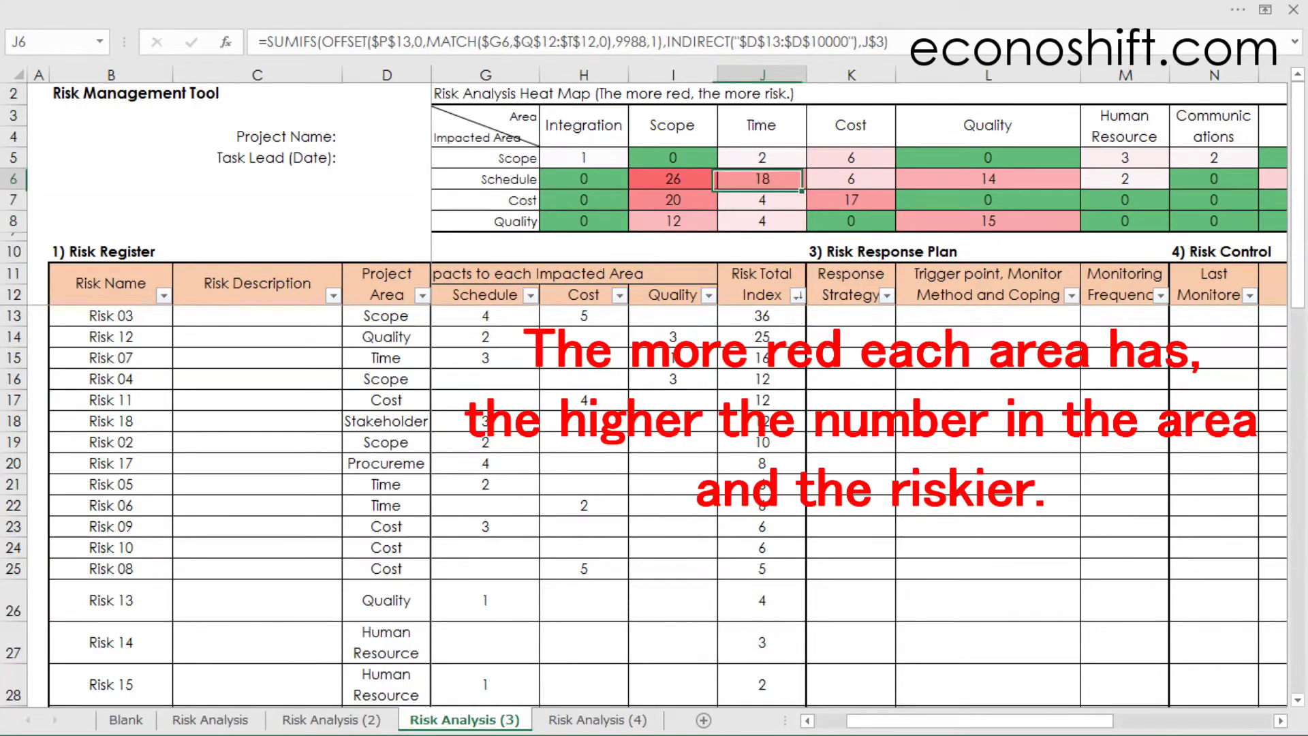
pyautogui.click(851, 199)
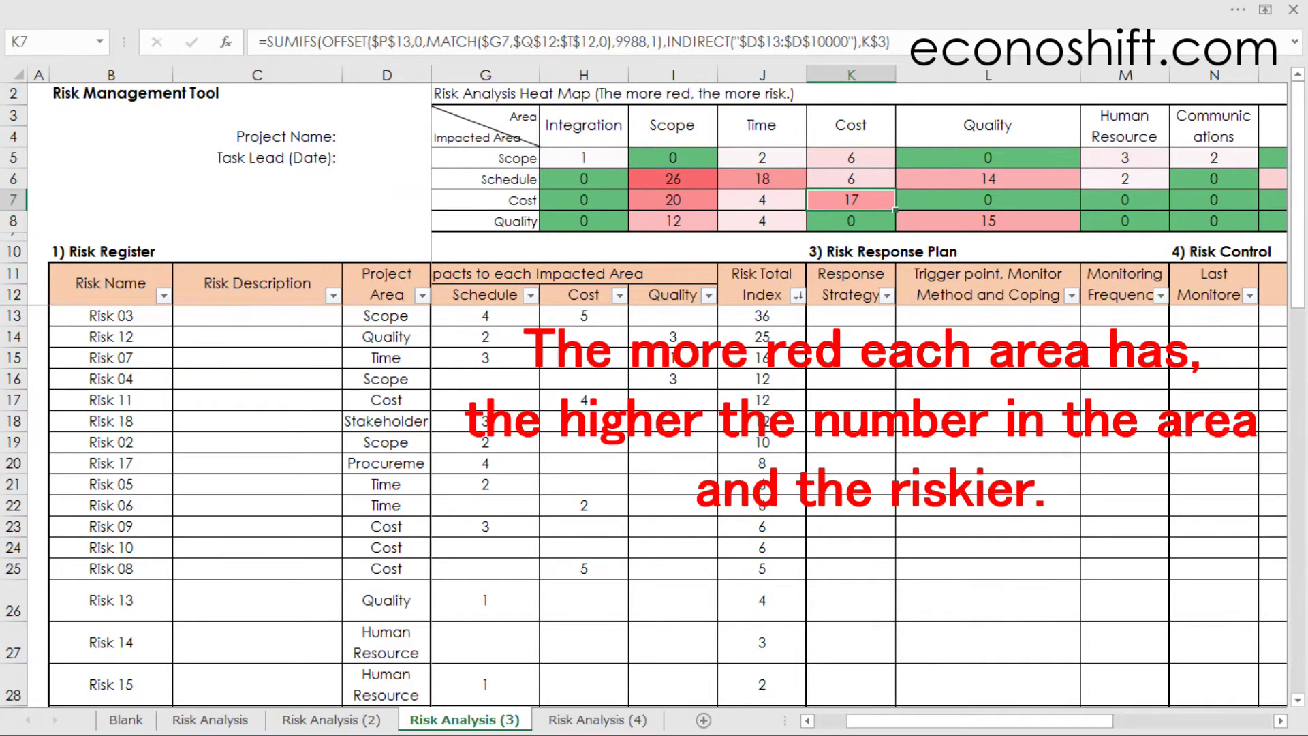
pyautogui.click(987, 220)
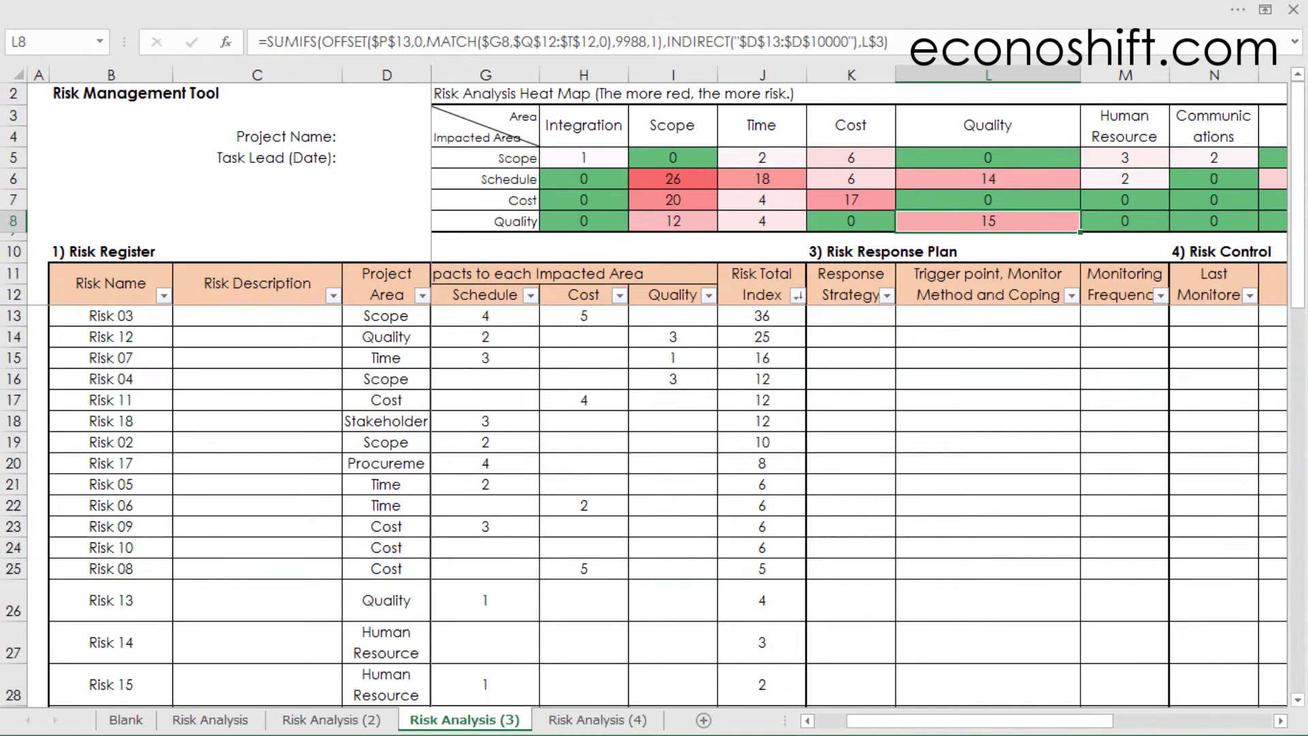
# - In the Risk Response Plan section, choose a response strategy from the list for Risk 03 in cell K13
pyautogui.click(987, 358)
pyautogui.moveTo(851, 237); pyautogui.dragTo(987, 251)
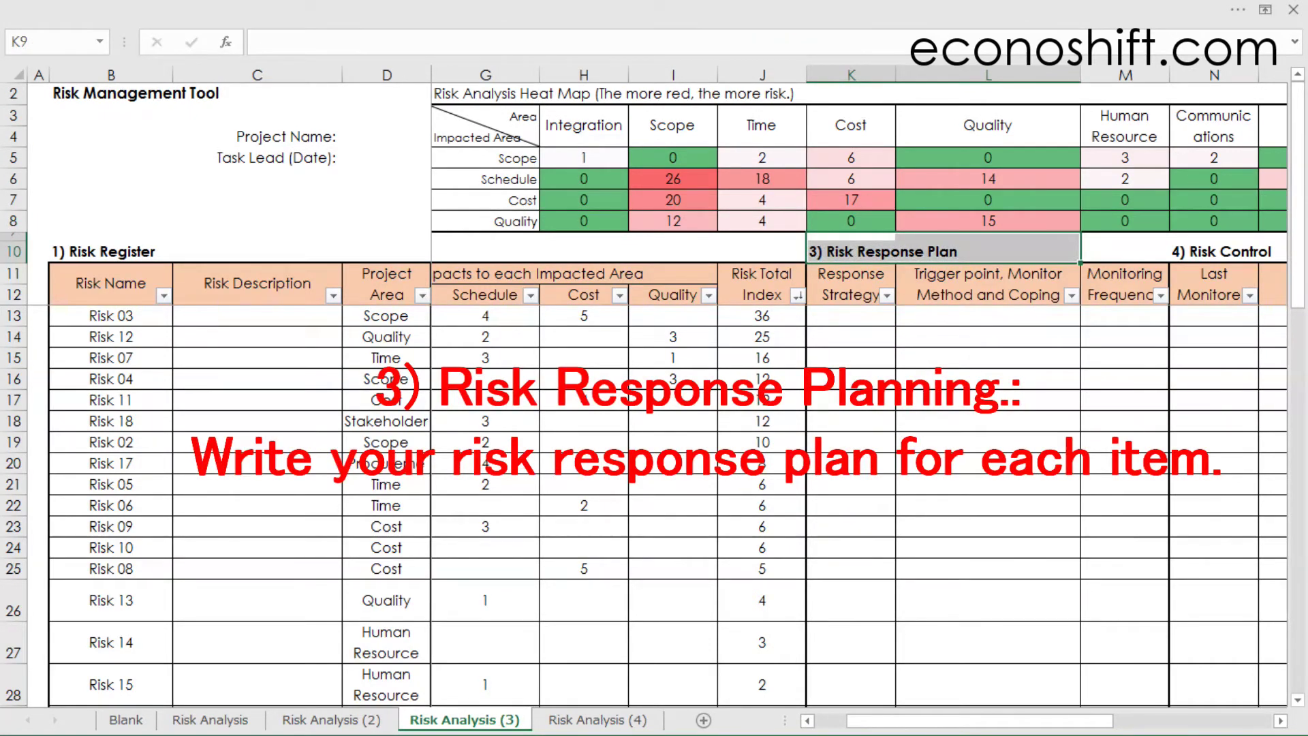
pyautogui.click(987, 463)
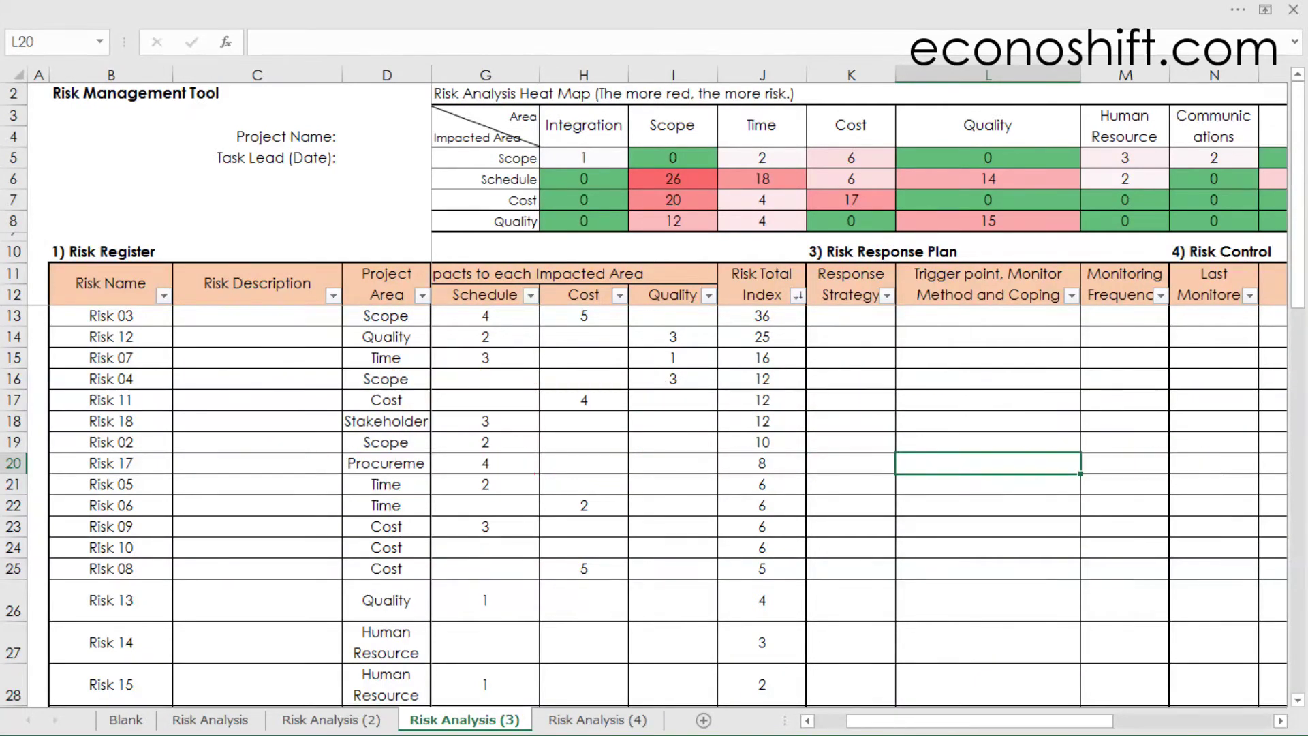
pyautogui.click(850, 315)
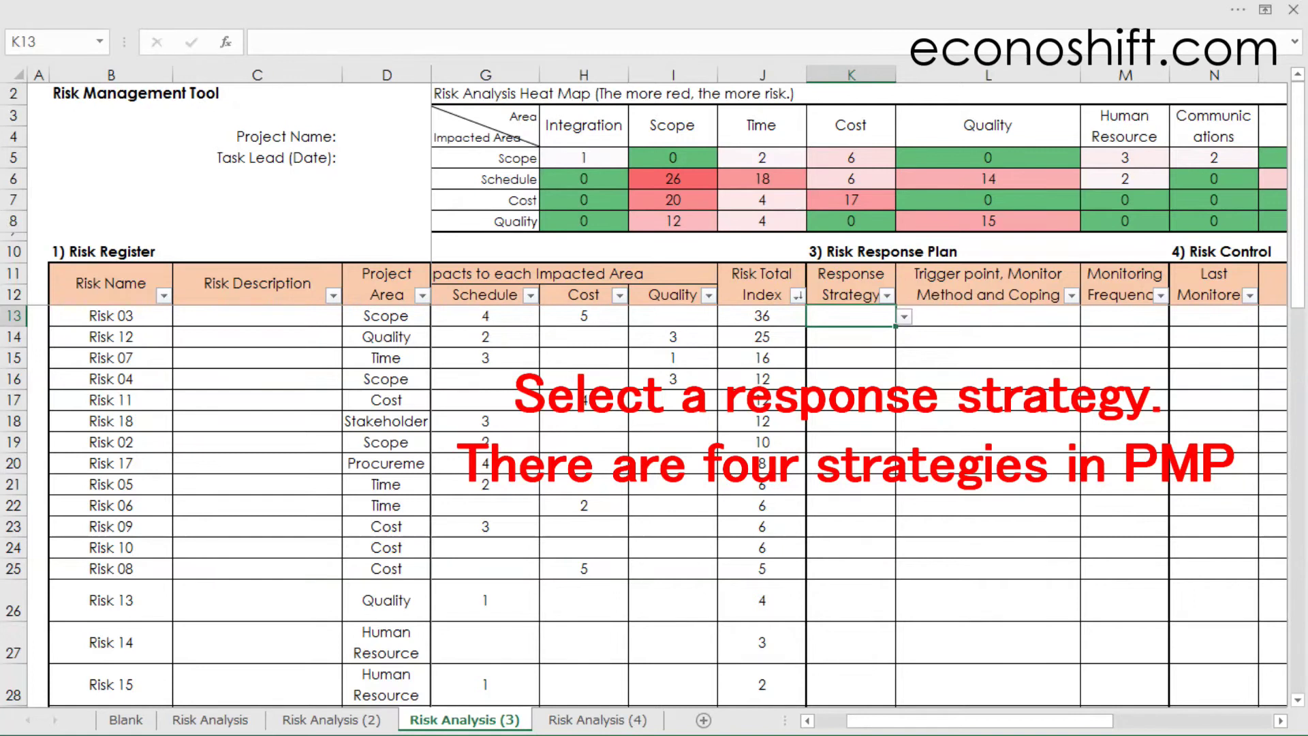
pyautogui.hotkey('alt', 'Down')
pyautogui.press('Down')
pyautogui.press('Down')
pyautogui.press('Return')
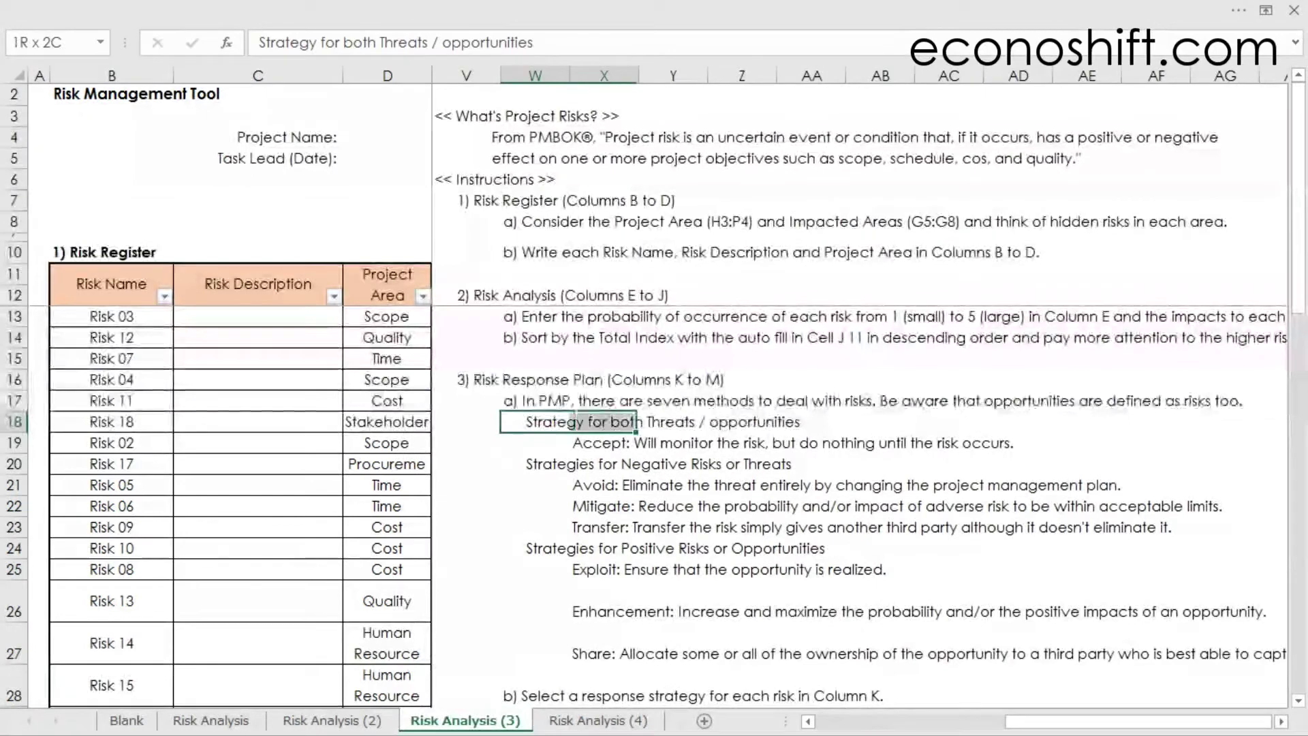
# - Review the instructions describing the Accept, Avoid, Mitigate and Transfer response strategies
pyautogui.moveTo(603, 422); pyautogui.dragTo(1226, 528)
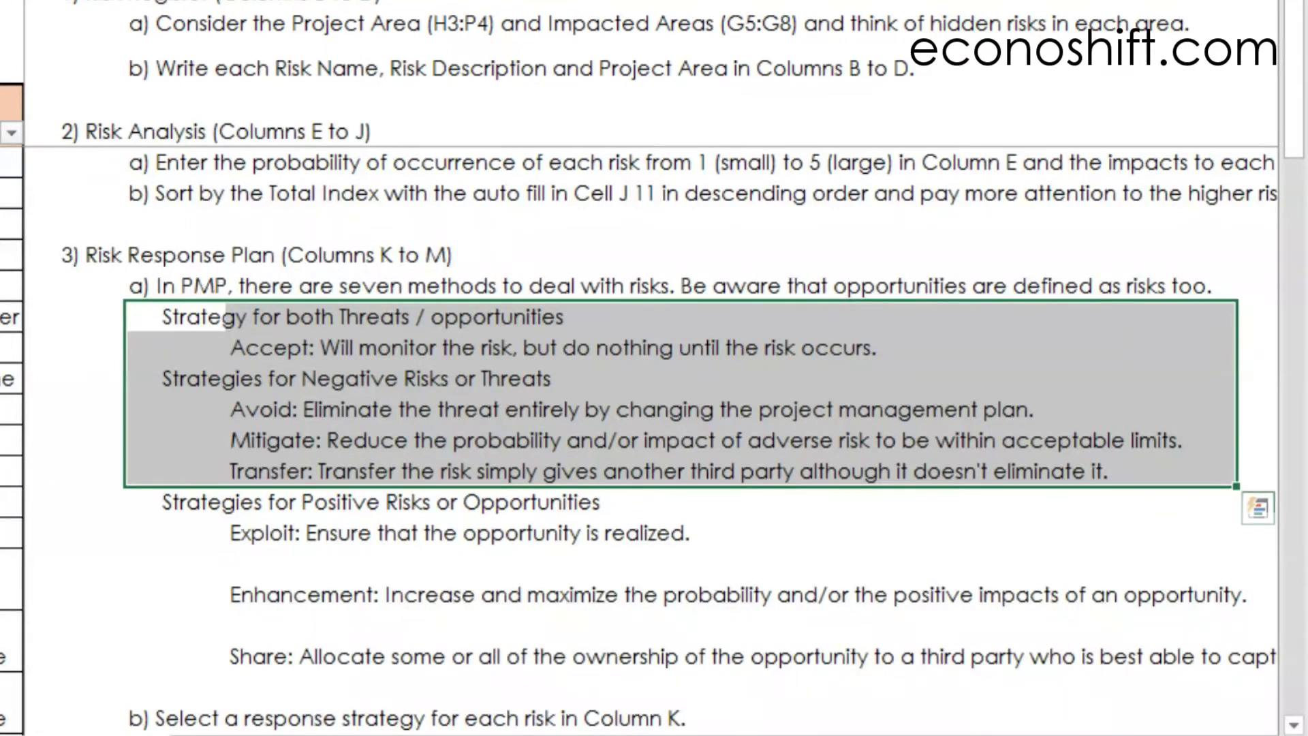
# - Review the Exploit, Enhancement and Share strategy instructions, and examine the Risk Response Plan columns for trigger point, monitor and coping method, and monitoring frequency
pyautogui.moveTo(171, 502); pyautogui.dragTo(1233, 657)
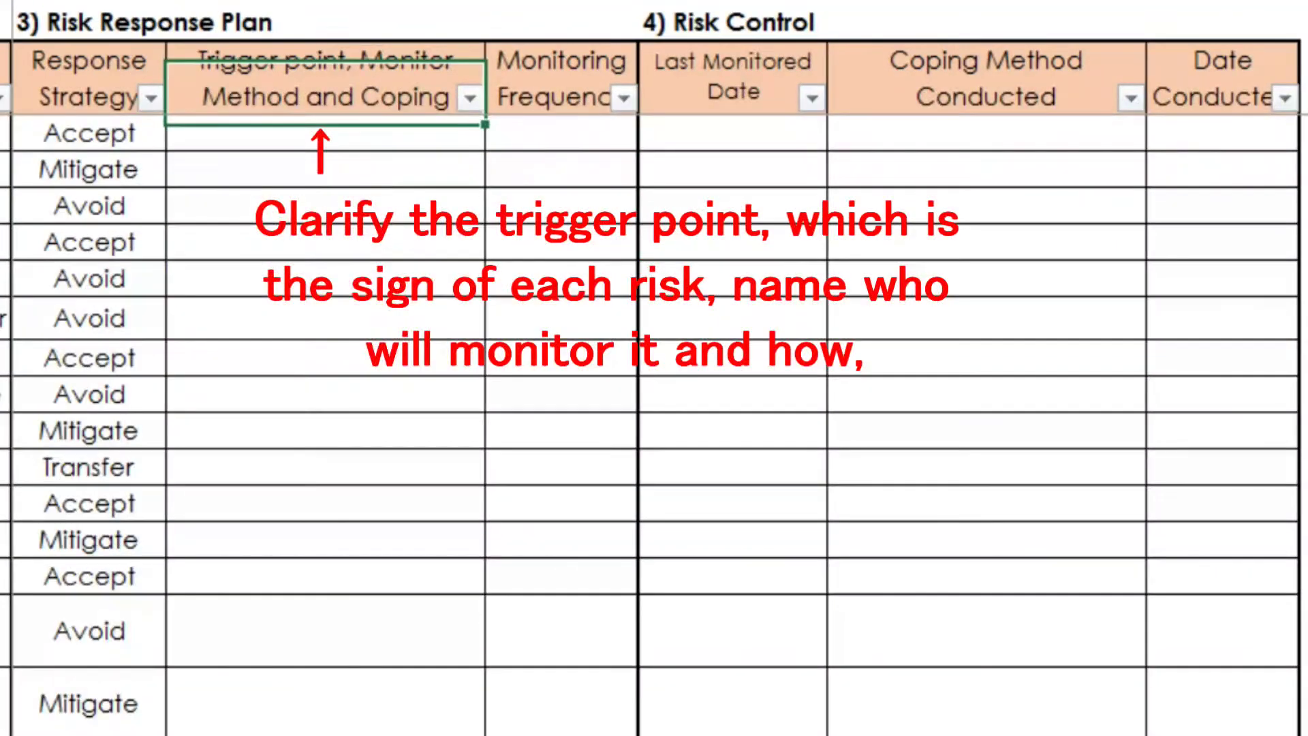
pyautogui.moveTo(594, 304); pyautogui.dragTo(595, 652)
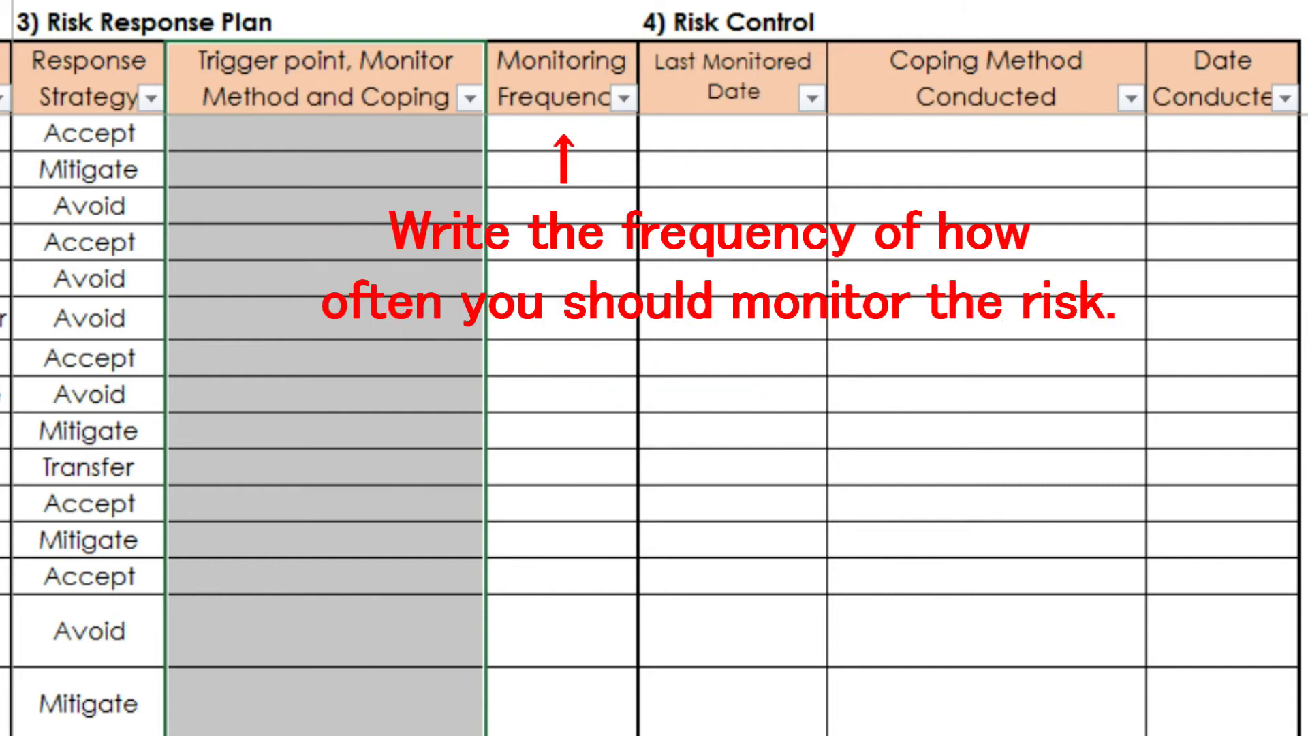
pyautogui.moveTo(561, 78); pyautogui.dragTo(561, 725)
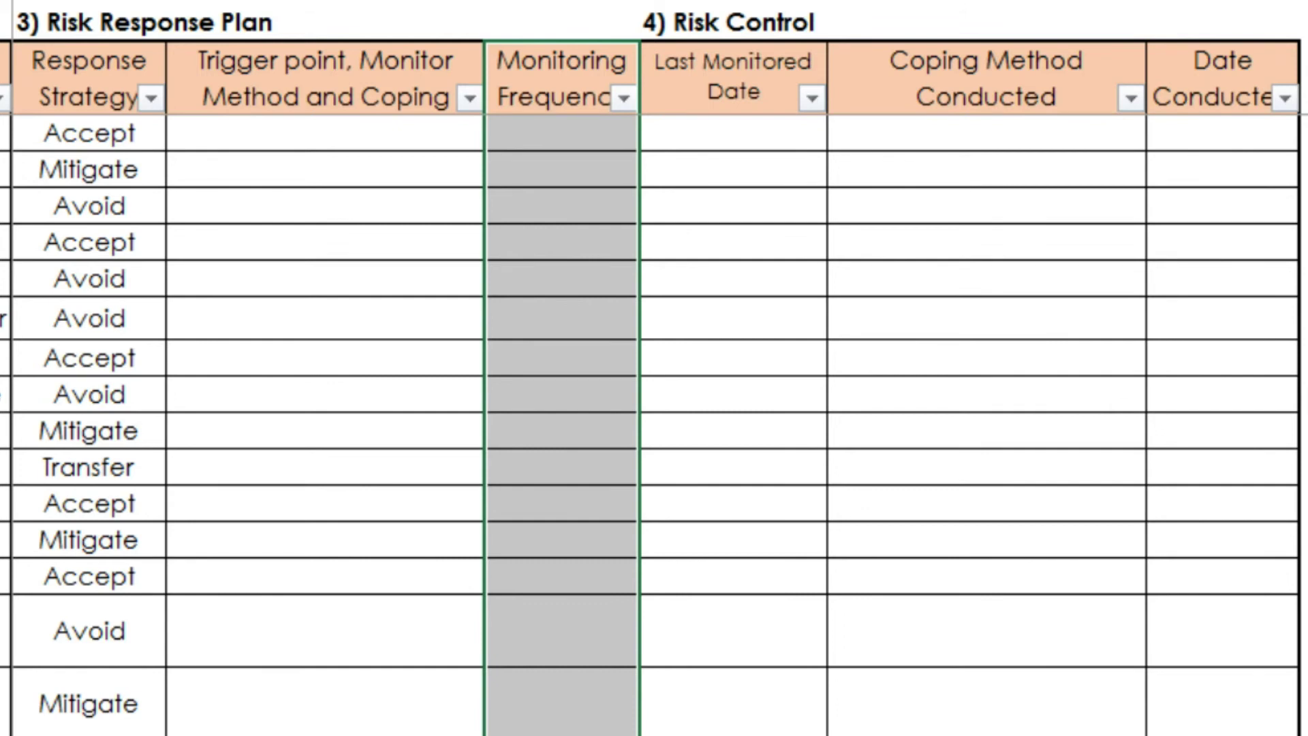
# - Examine the Risk Control section's columns for last monitored date, coping method conducted and date conducted
pyautogui.moveTo(732, 22); pyautogui.dragTo(986, 21)
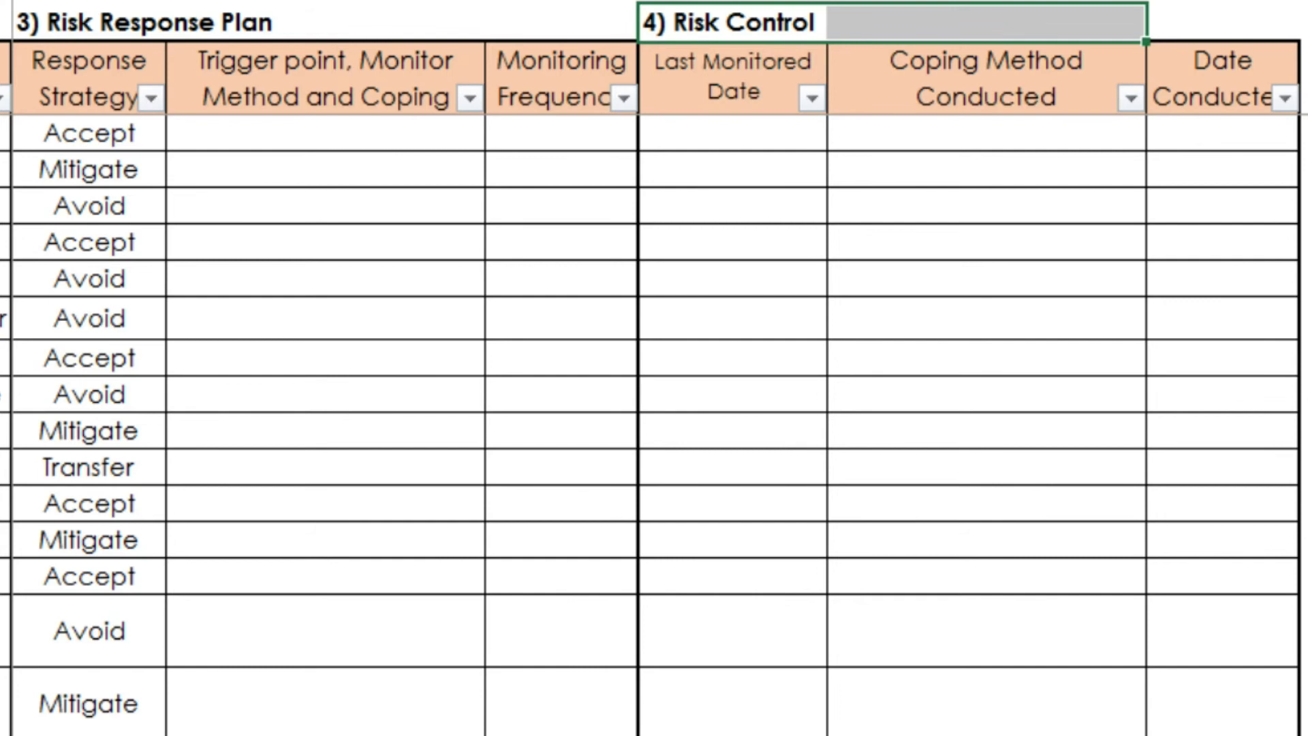
pyautogui.moveTo(733, 75); pyautogui.dragTo(749, 729)
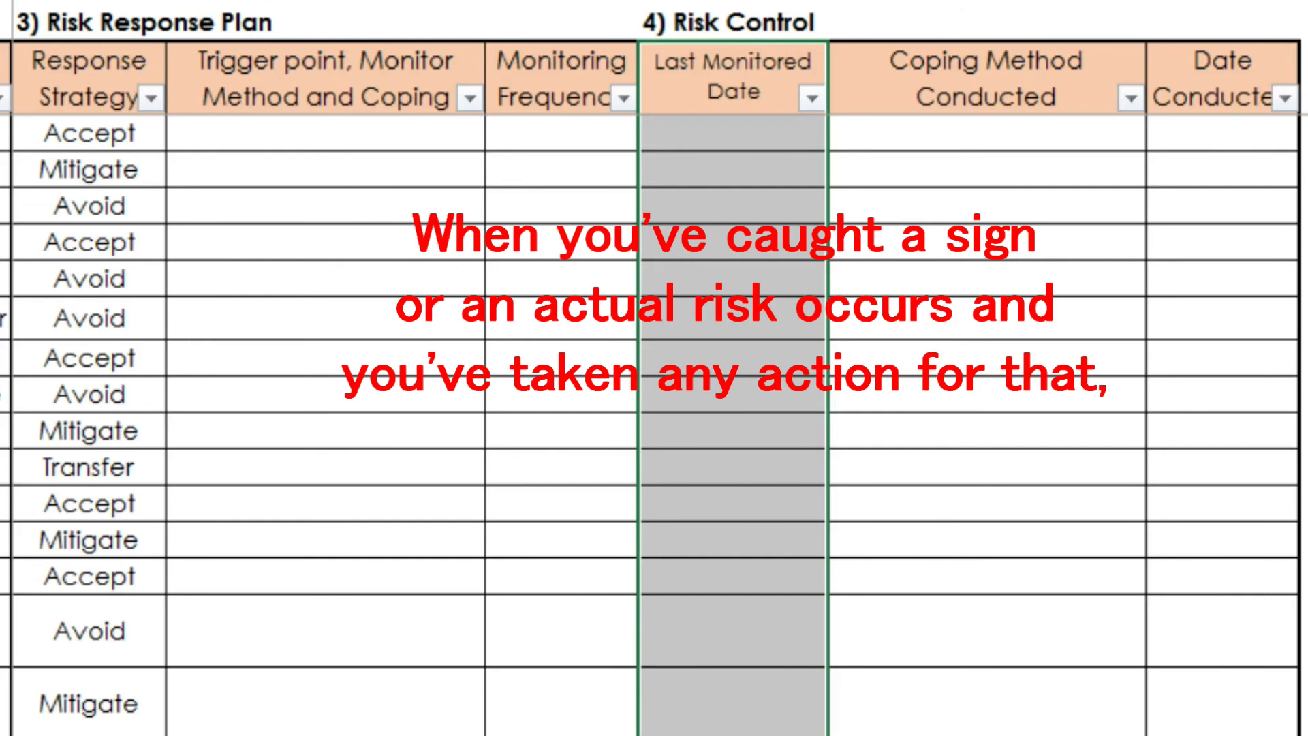
pyautogui.moveTo(986, 78); pyautogui.dragTo(986, 729)
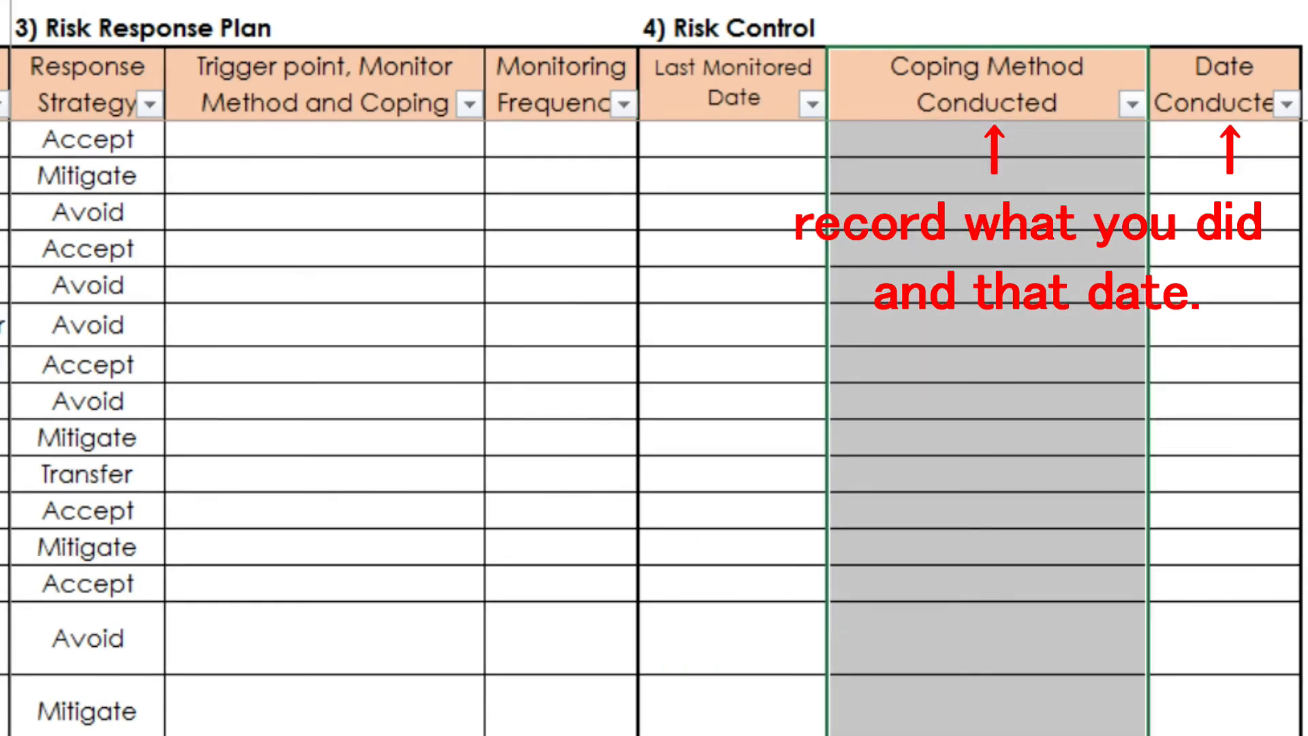
pyautogui.moveTo(1224, 140); pyautogui.dragTo(1224, 732)
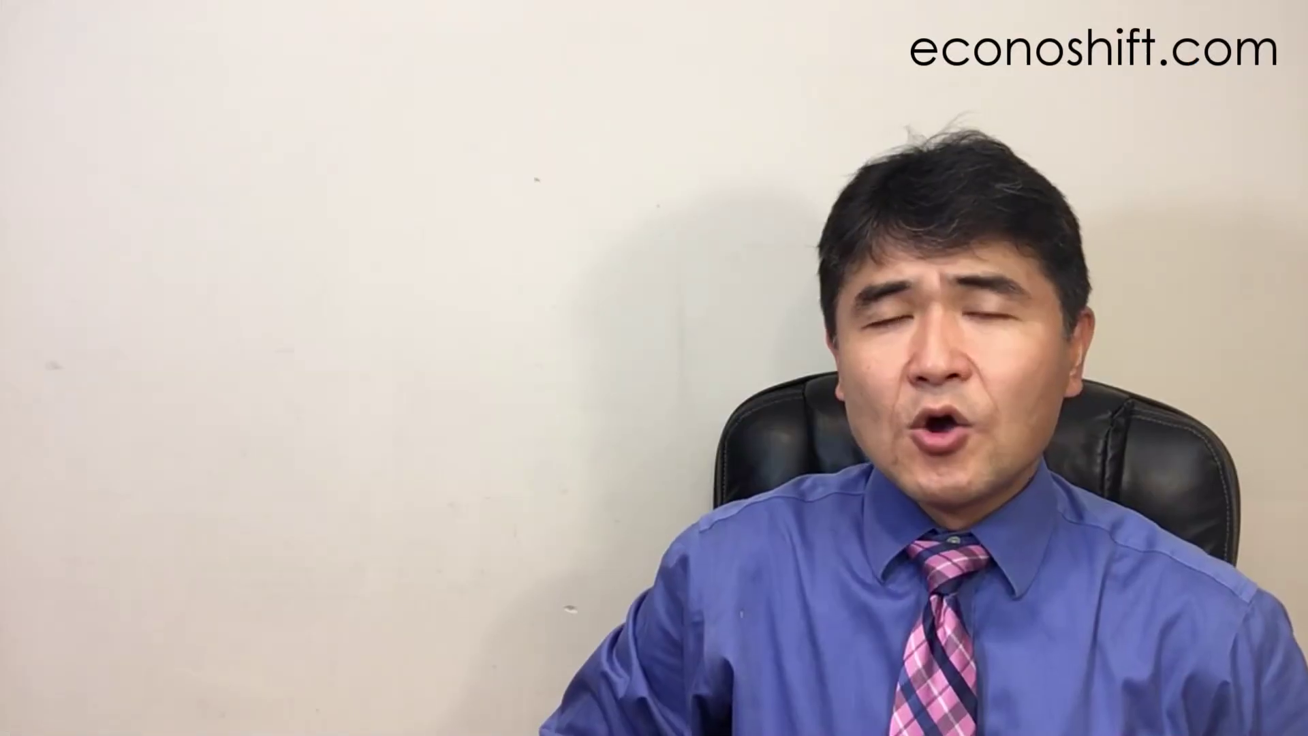